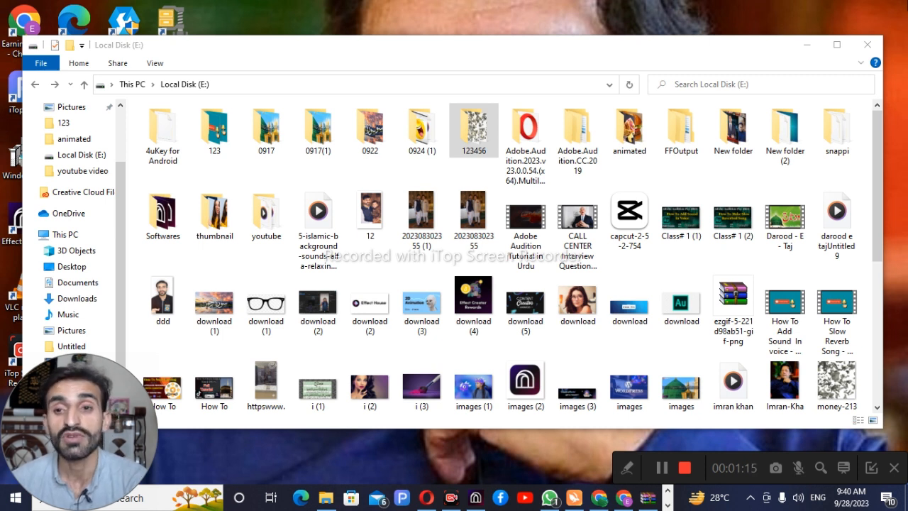
Step: Minimize the File Explorer and WinRAR windows and return to Pixabay's money GIF results in Chrome
{"action": "left_click", "coordinate": [808, 47]}
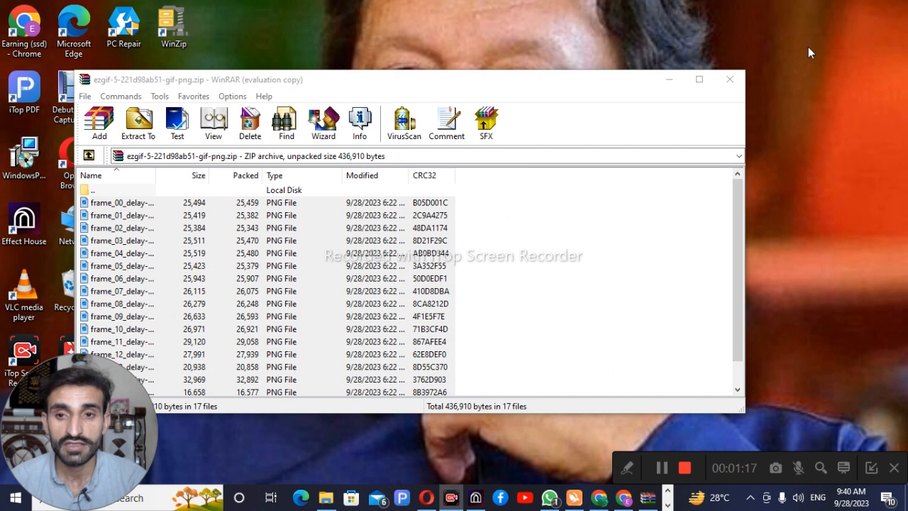
{"action": "left_click", "coordinate": [672, 81]}
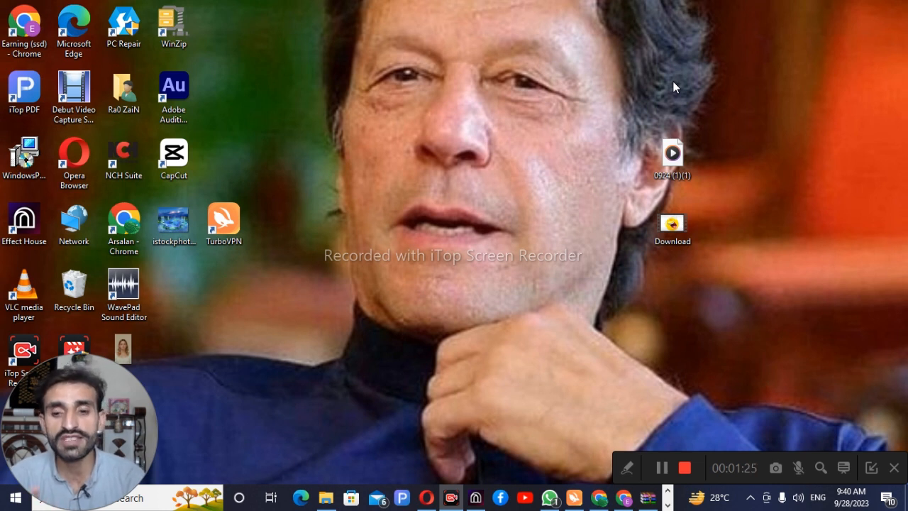
{"action": "left_click", "coordinate": [624, 497]}
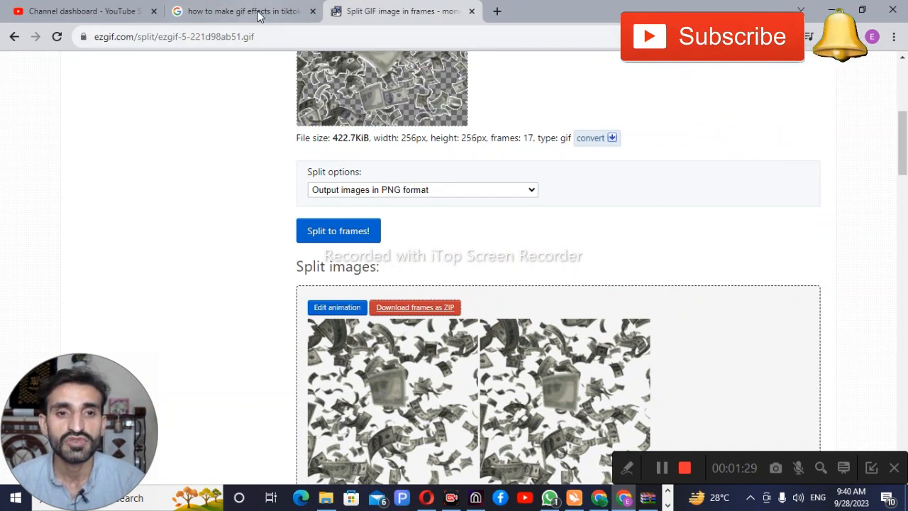
{"action": "scroll", "coordinate": [109, 75], "scroll_direction": "up", "scroll_amount": 3}
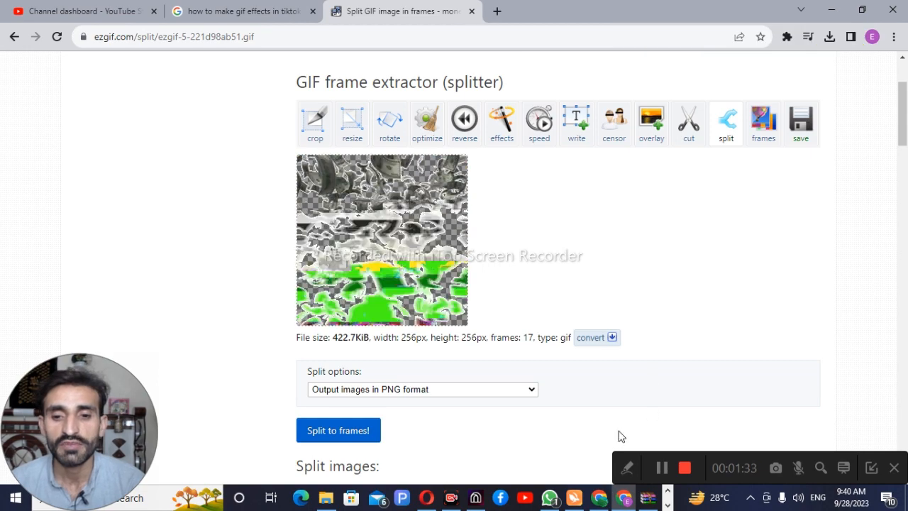
{"action": "left_click", "coordinate": [599, 497]}
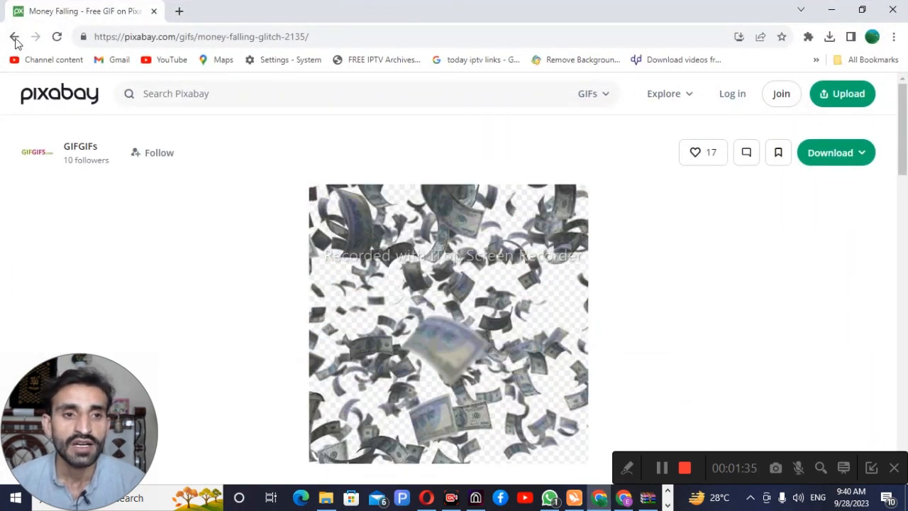
{"action": "left_click", "coordinate": [14, 36]}
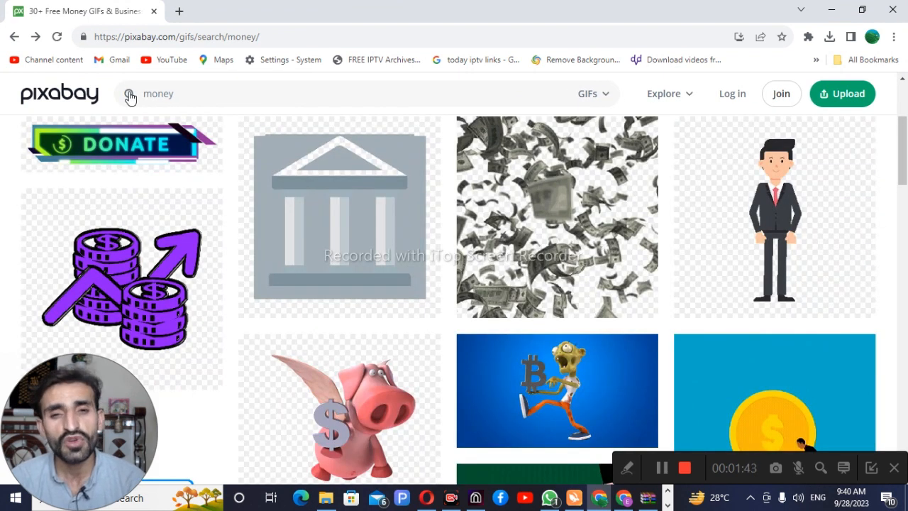
Step: Browse the money GIF results on Pixabay for an animation to use
{"action": "scroll", "coordinate": [130, 97], "scroll_direction": "up", "scroll_amount": 3}
{"action": "scroll", "coordinate": [432, 249], "scroll_direction": "down", "scroll_amount": 2}
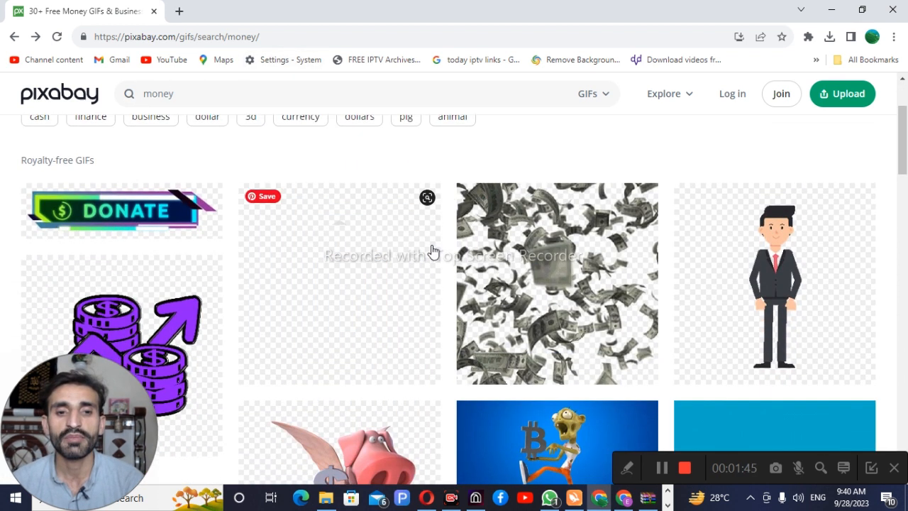
{"action": "scroll", "coordinate": [433, 252], "scroll_direction": "down", "scroll_amount": 1}
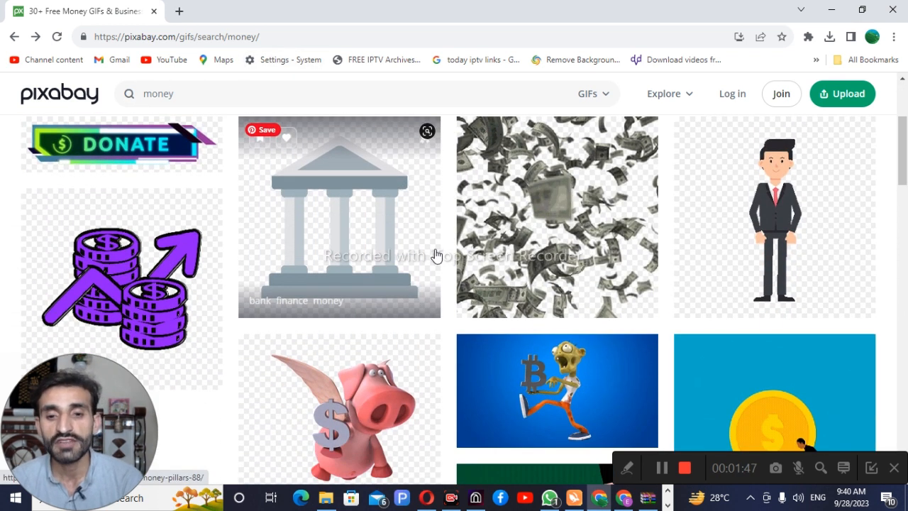
{"action": "scroll", "coordinate": [492, 257], "scroll_direction": "down", "scroll_amount": 2}
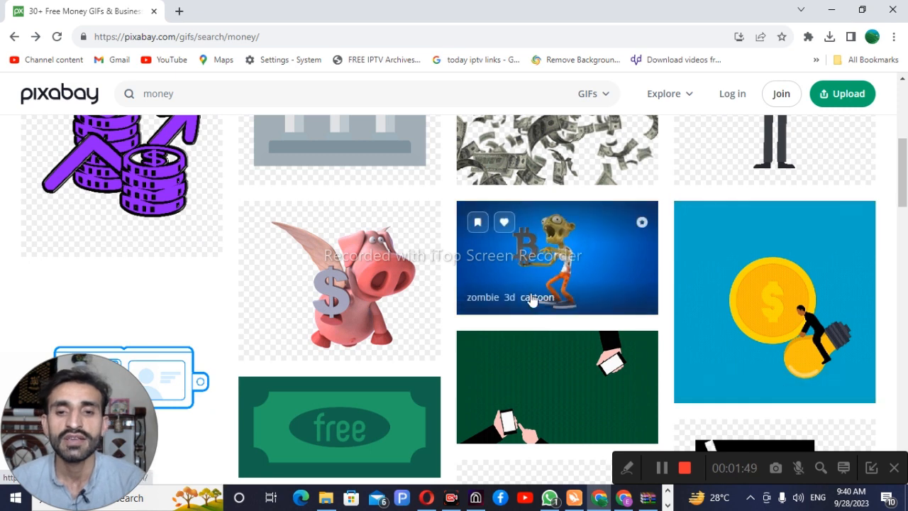
{"action": "scroll", "coordinate": [462, 303], "scroll_direction": "down", "scroll_amount": 2}
{"action": "scroll", "coordinate": [461, 303], "scroll_direction": "down", "scroll_amount": 7}
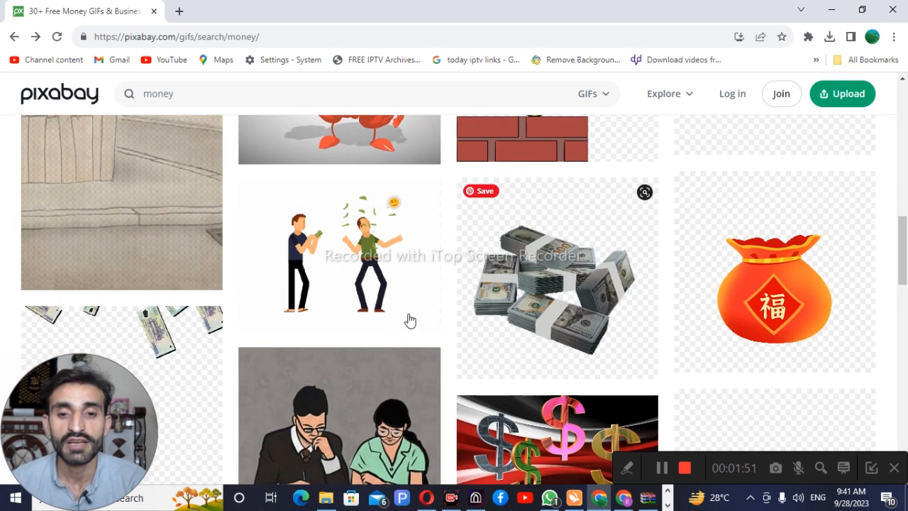
{"action": "scroll", "coordinate": [272, 212], "scroll_direction": "down", "scroll_amount": 7}
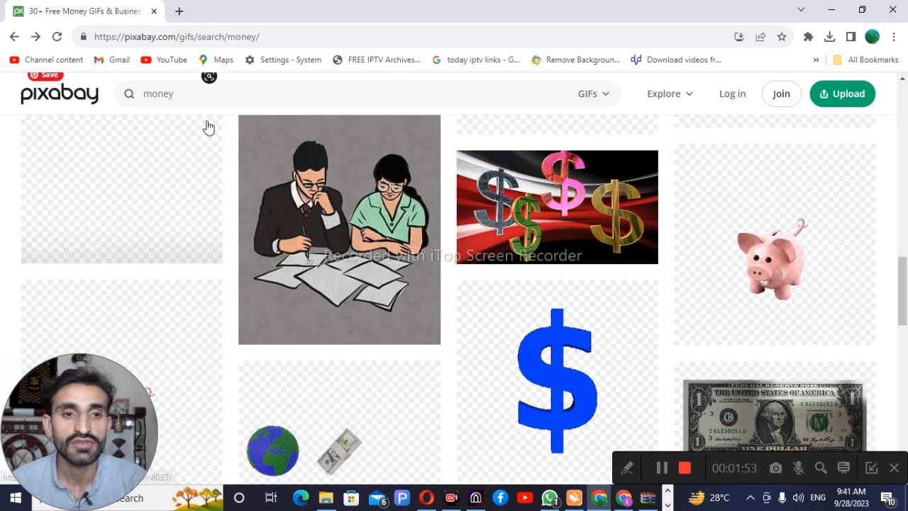
{"action": "scroll", "coordinate": [272, 213], "scroll_direction": "up", "scroll_amount": 7}
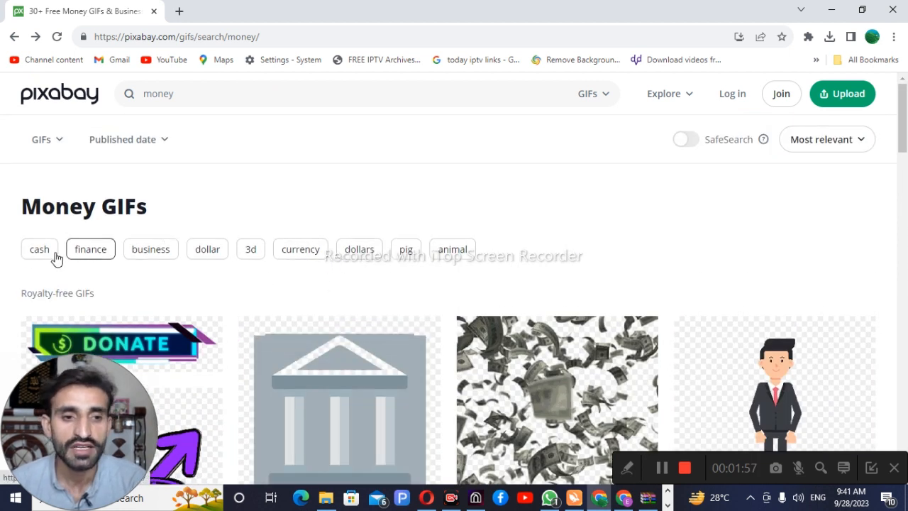
{"action": "scroll", "coordinate": [406, 288], "scroll_direction": "down", "scroll_amount": 2}
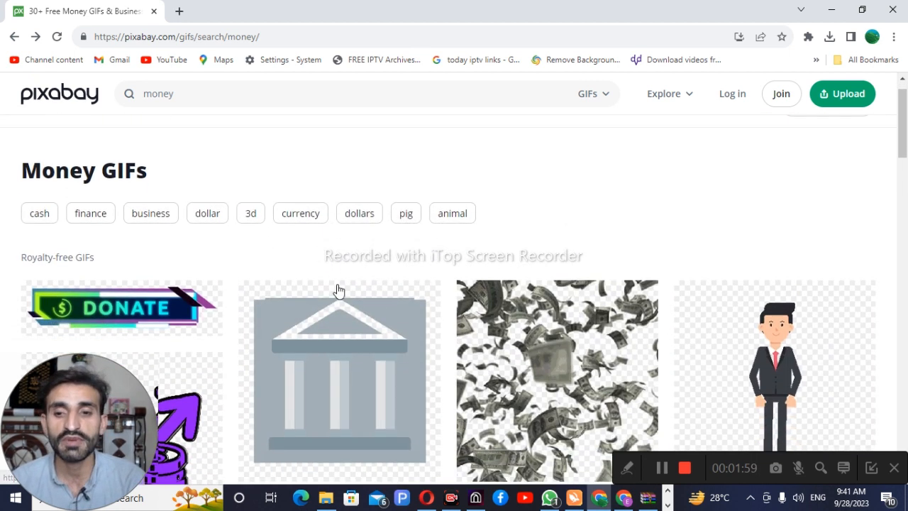
{"action": "scroll", "coordinate": [406, 287], "scroll_direction": "down", "scroll_amount": 1}
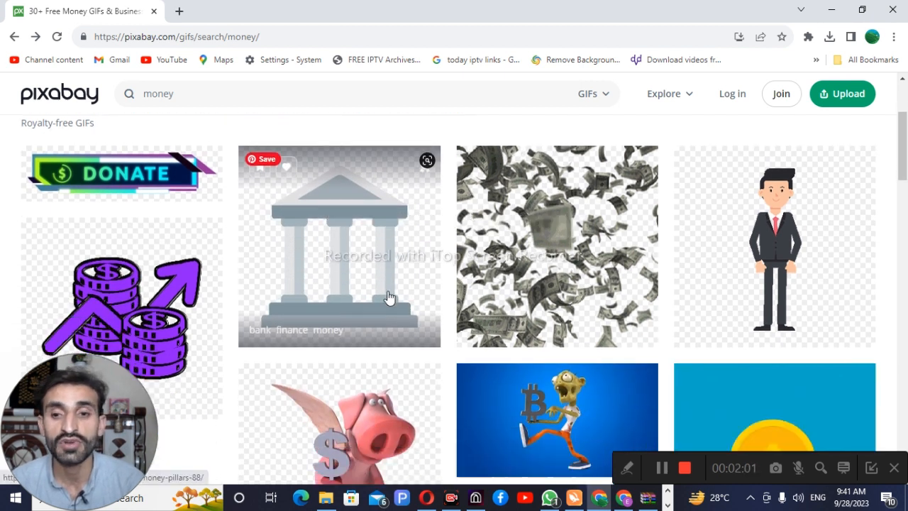
{"action": "scroll", "coordinate": [450, 298], "scroll_direction": "down", "scroll_amount": 1}
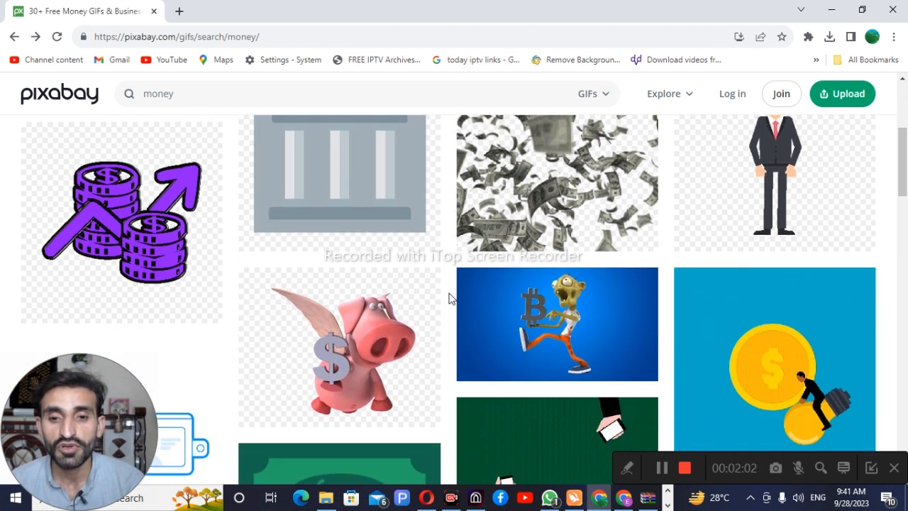
Step: Open the page of the zombie GIF carrying a Bitcoin symbol and dismiss the screen recorder update notice
{"action": "left_click", "coordinate": [559, 327]}
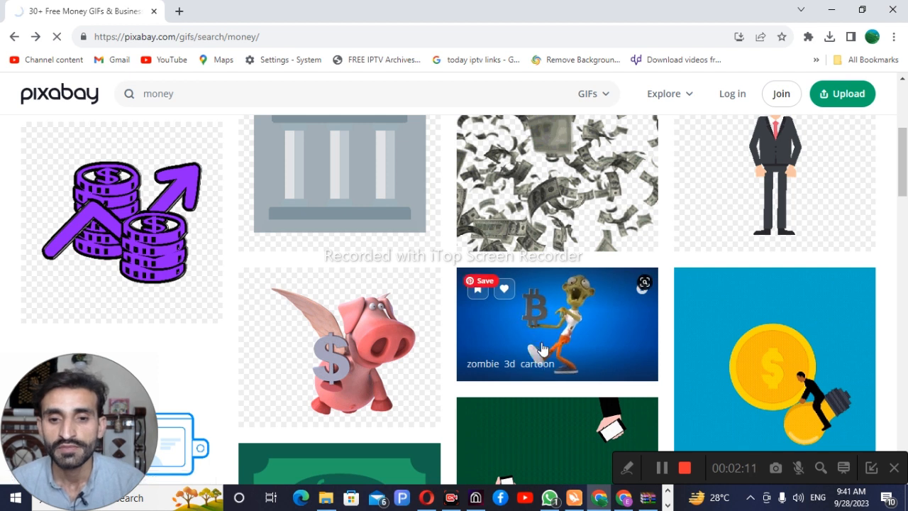
{"action": "scroll", "coordinate": [569, 330], "scroll_direction": "down", "scroll_amount": 1}
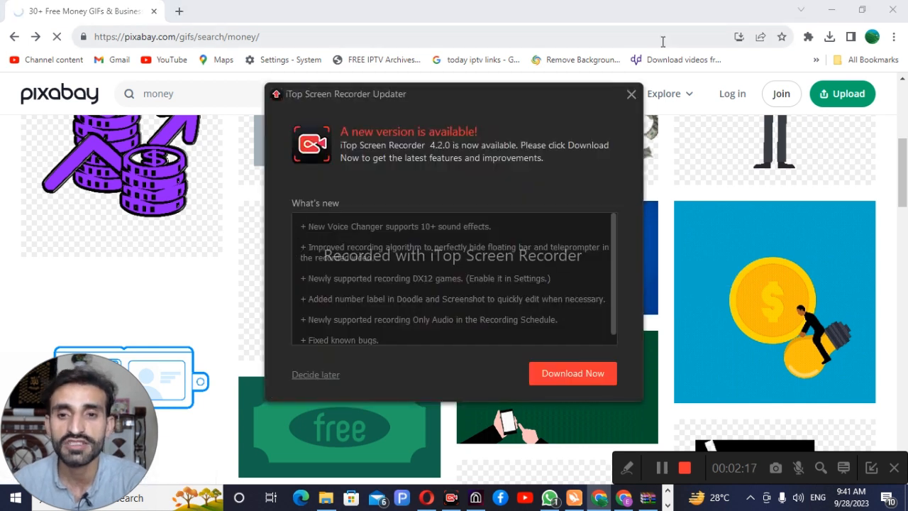
{"action": "left_click", "coordinate": [632, 97]}
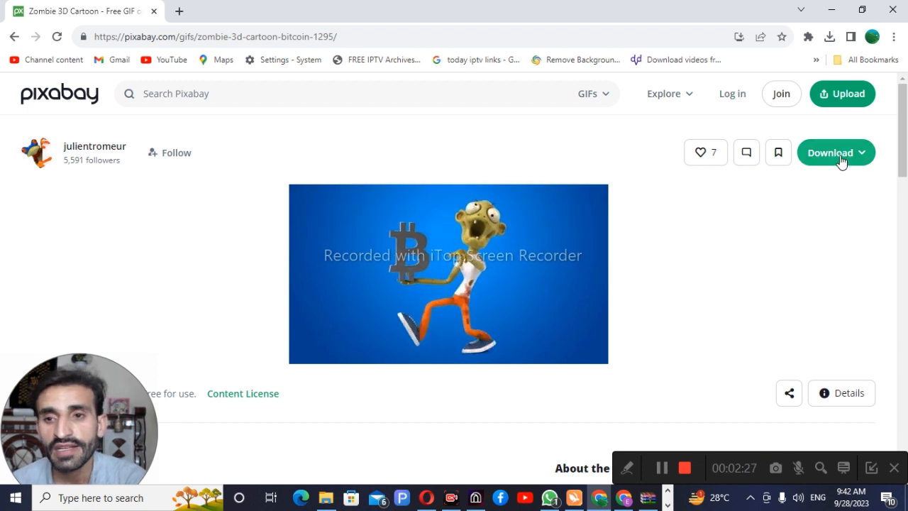
Step: Download the zombie GIF at 256×144, check the recent downloads and close the thank-you dialog
{"action": "left_click", "coordinate": [842, 162]}
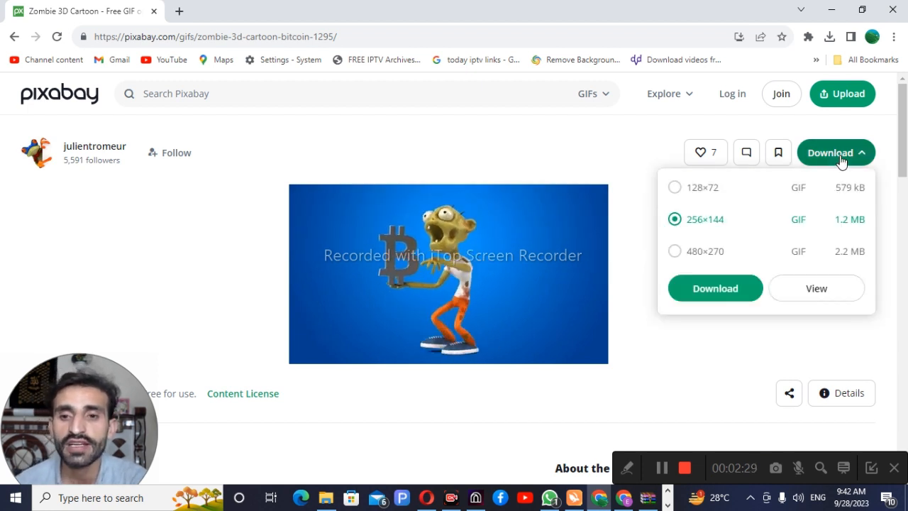
{"action": "left_click", "coordinate": [729, 290]}
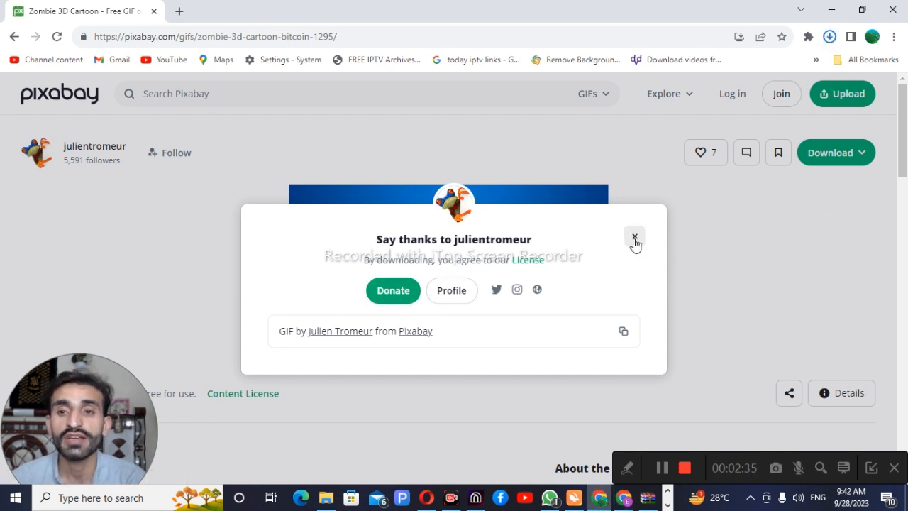
{"action": "left_click", "coordinate": [830, 38]}
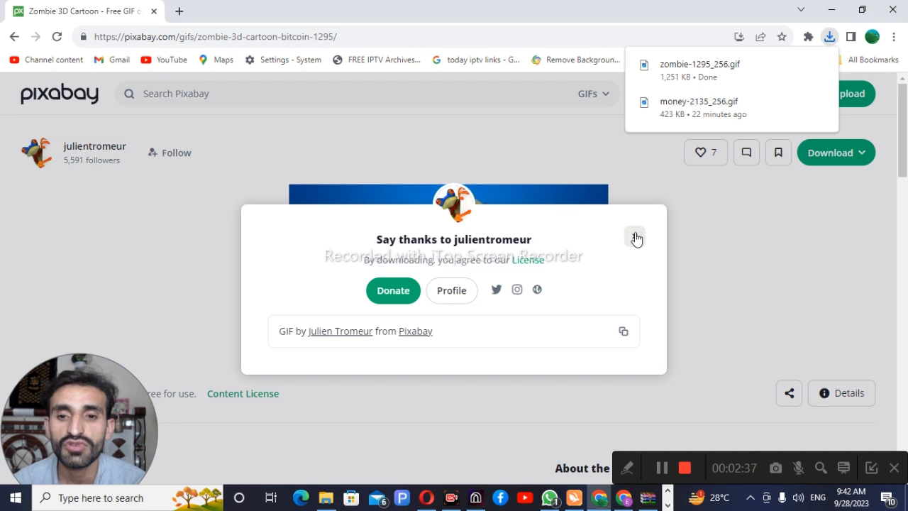
{"action": "left_click", "coordinate": [635, 235]}
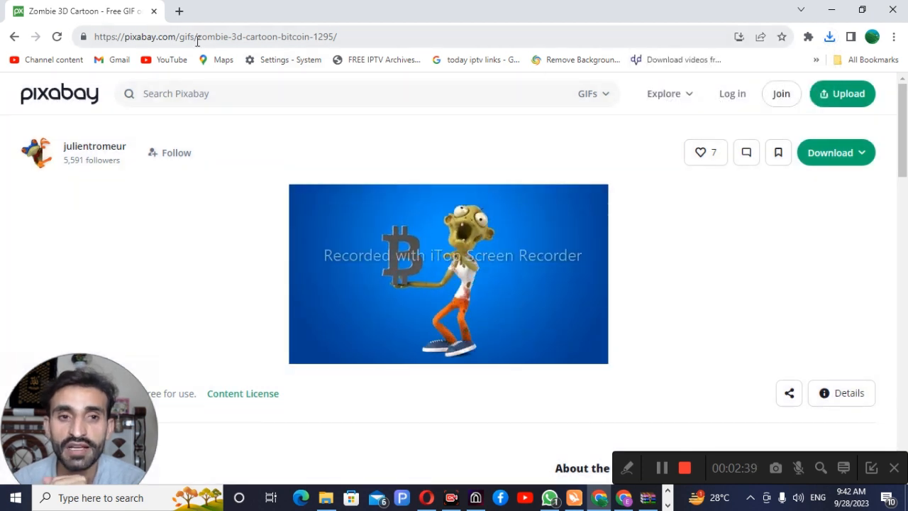
Step: Search Google for ezgif.com in a new tab
{"action": "left_click", "coordinate": [180, 11]}
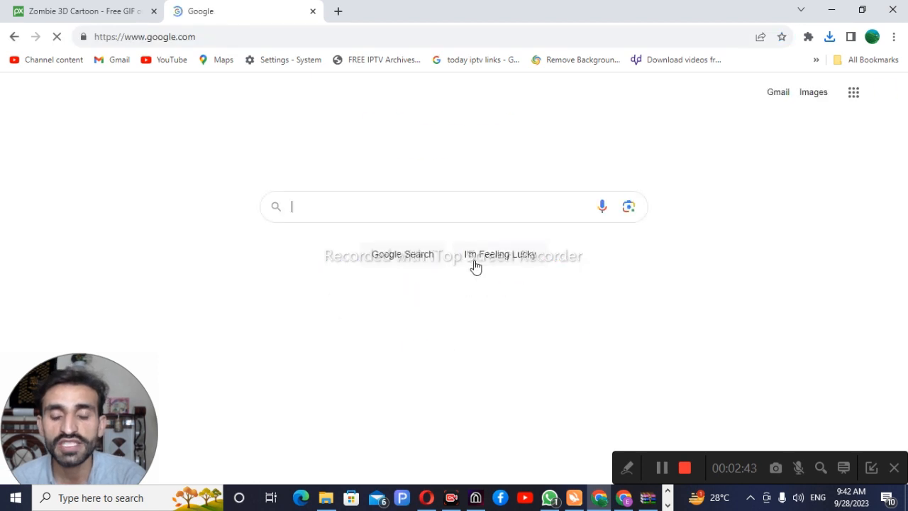
{"action": "type", "text": "e"}
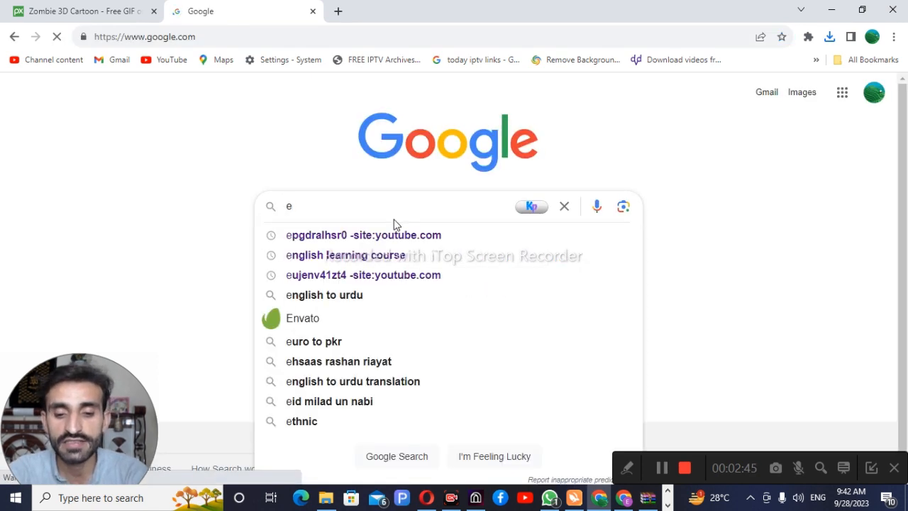
{"action": "type", "text": "z"}
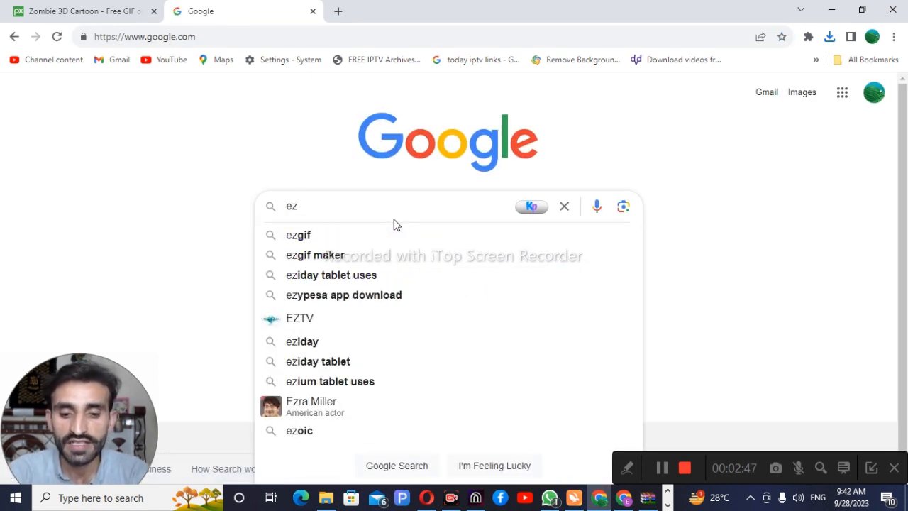
{"action": "type", "text": "gif.com"}
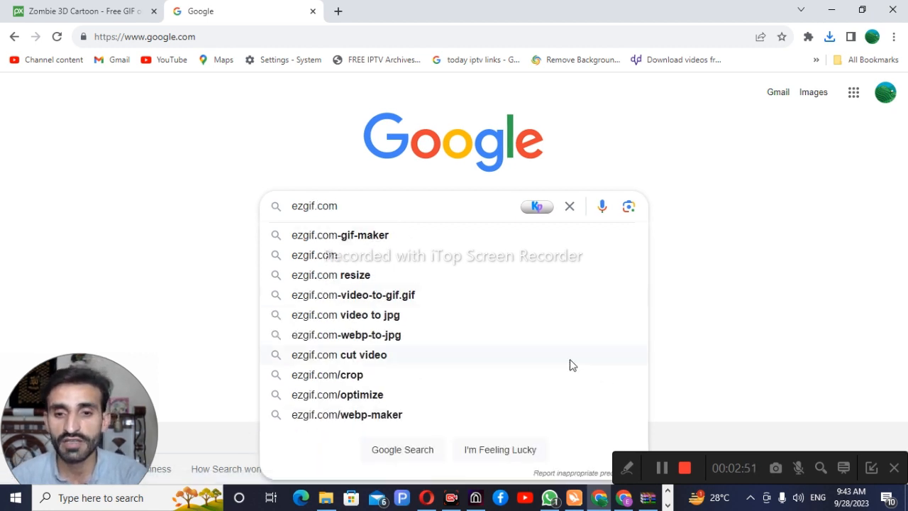
{"action": "key", "text": "Return"}
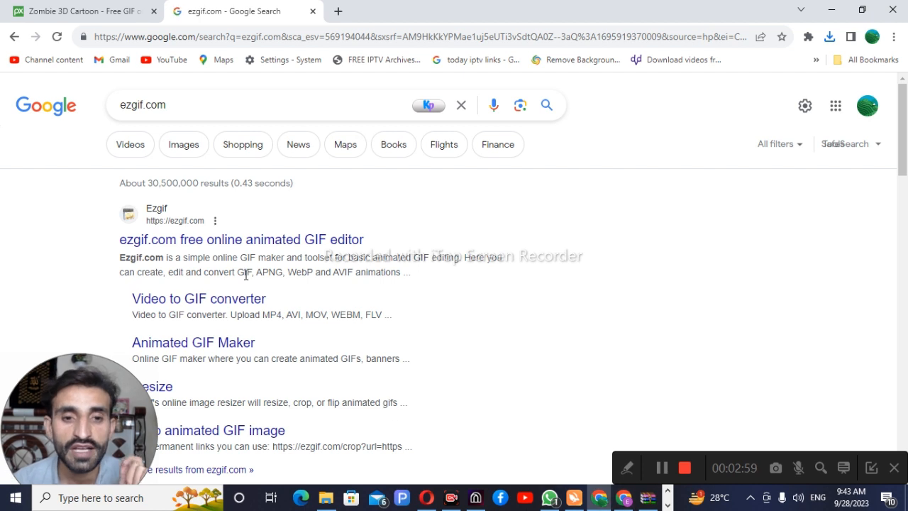
Step: Open the ezgif.com animated GIF editor from the search results and go to its Split tool
{"action": "scroll", "coordinate": [264, 255], "scroll_direction": "down", "scroll_amount": 1}
{"action": "left_click", "coordinate": [271, 184]}
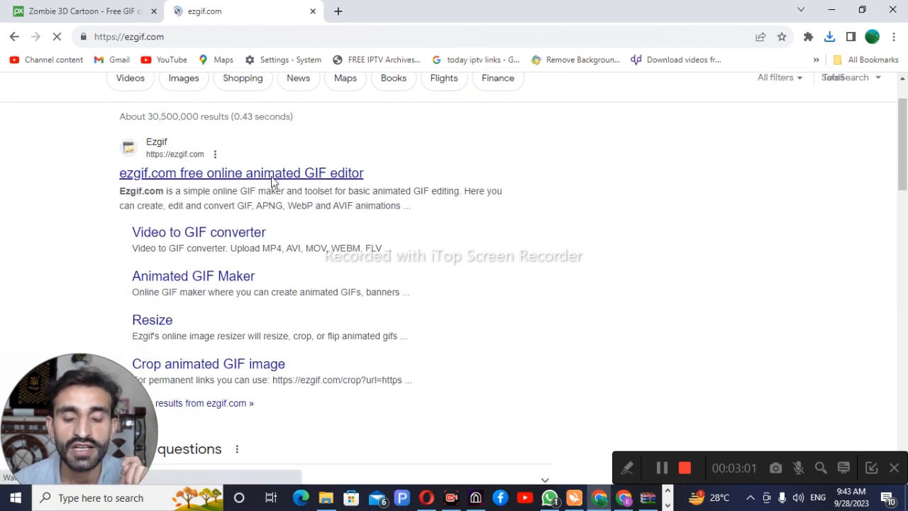
{"action": "scroll", "coordinate": [521, 304], "scroll_direction": "down", "scroll_amount": 1}
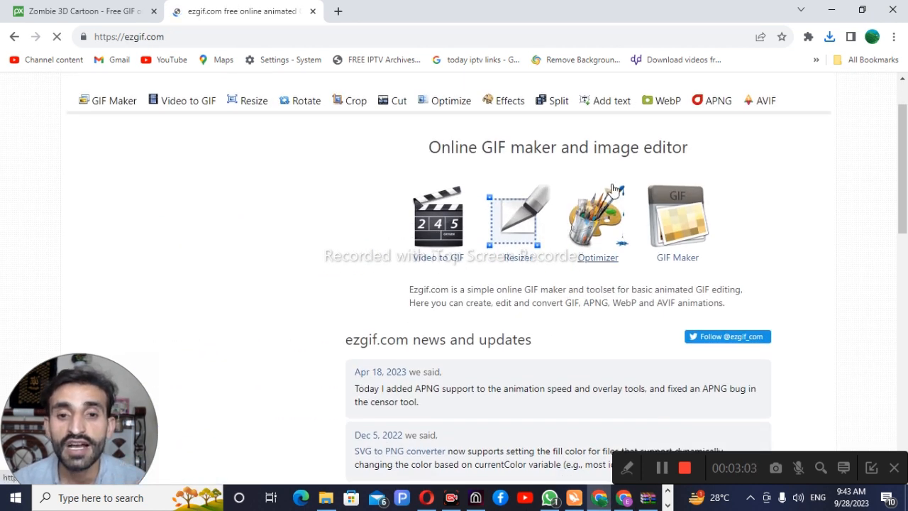
{"action": "left_click", "coordinate": [553, 106]}
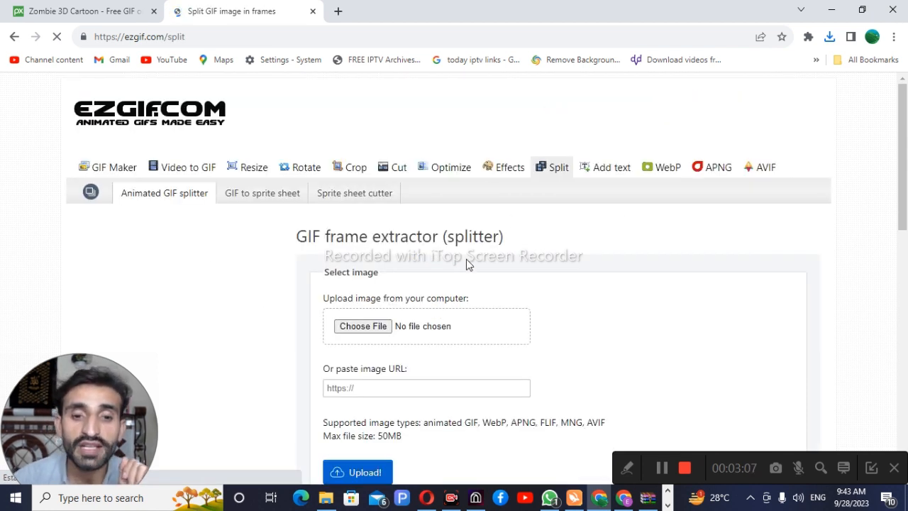
Step: Choose zombie-1295_256.gif from Local Disk (E:) and upload it to the GIF frame extractor
{"action": "scroll", "coordinate": [363, 284], "scroll_direction": "down", "scroll_amount": 1}
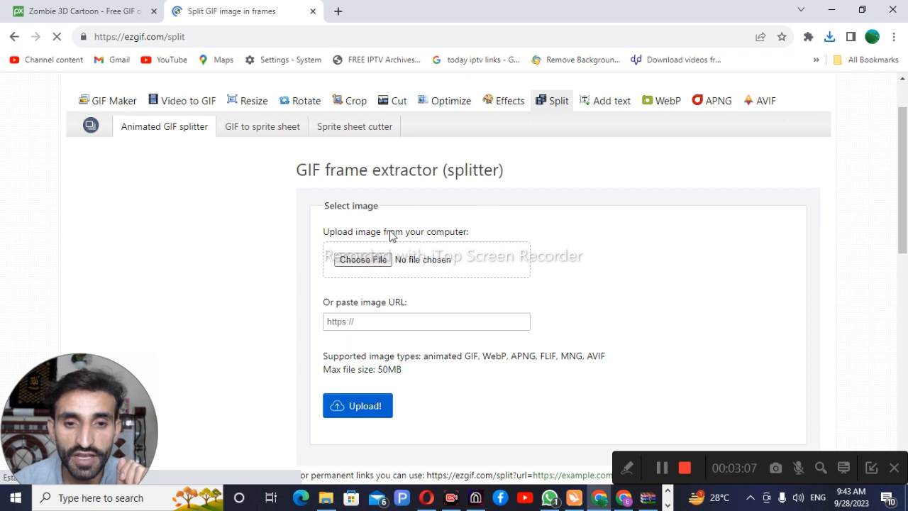
{"action": "left_click", "coordinate": [356, 264]}
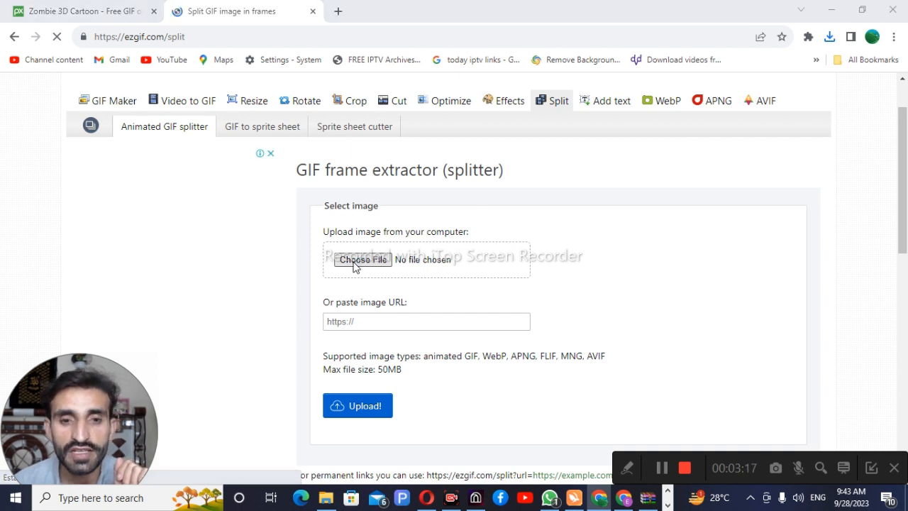
{"action": "scroll", "coordinate": [264, 181], "scroll_direction": "down", "scroll_amount": 5}
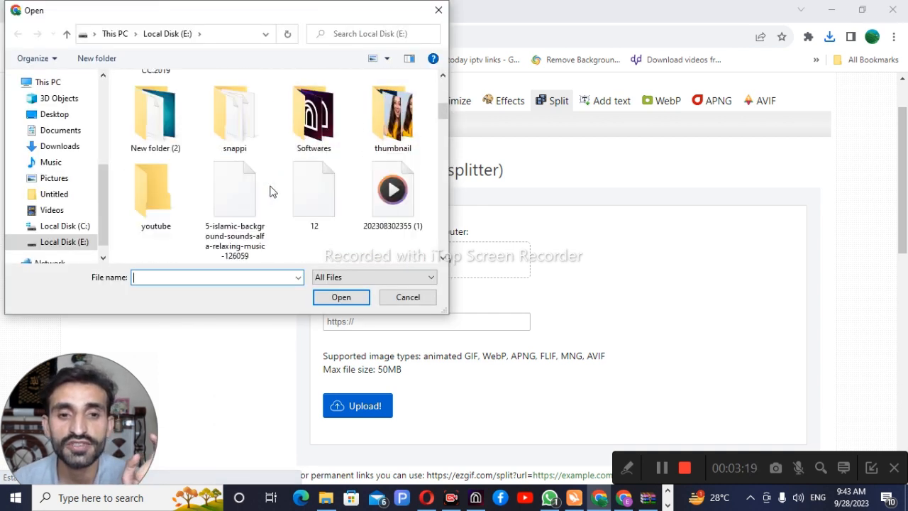
{"action": "scroll", "coordinate": [270, 191], "scroll_direction": "down", "scroll_amount": 10}
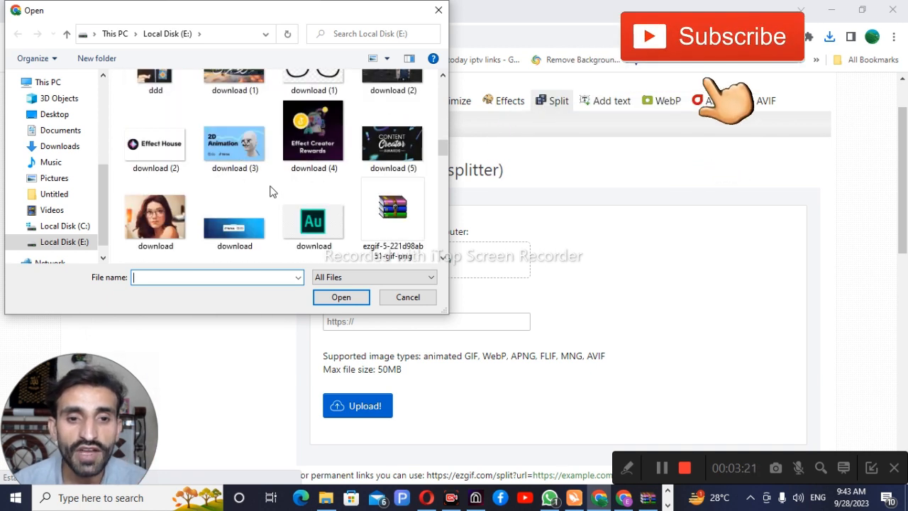
{"action": "scroll", "coordinate": [270, 190], "scroll_direction": "down", "scroll_amount": 6}
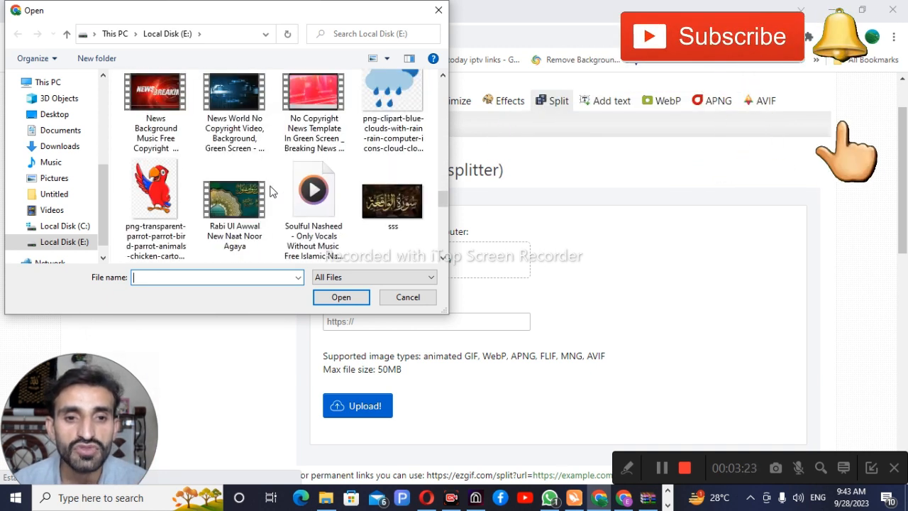
{"action": "scroll", "coordinate": [212, 170], "scroll_direction": "up", "scroll_amount": 2}
{"action": "scroll", "coordinate": [196, 171], "scroll_direction": "up", "scroll_amount": 3}
{"action": "scroll", "coordinate": [235, 185], "scroll_direction": "down", "scroll_amount": 8}
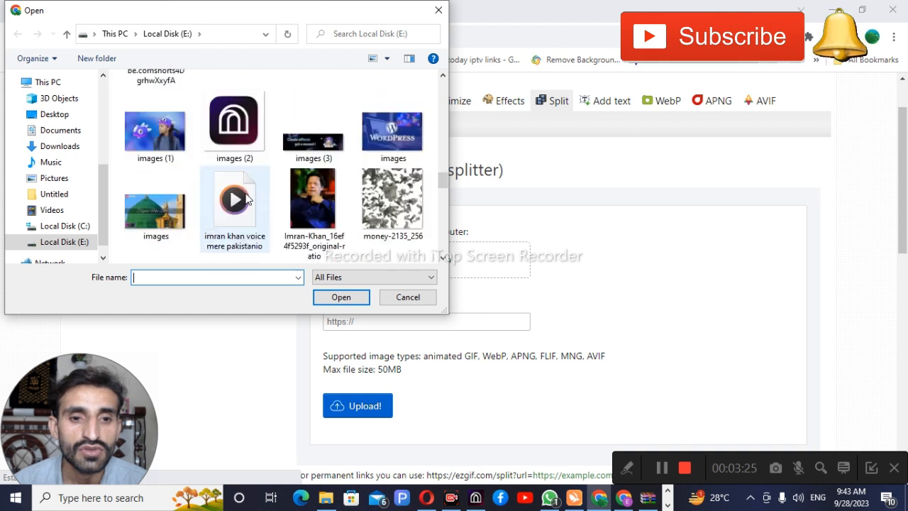
{"action": "scroll", "coordinate": [287, 191], "scroll_direction": "down", "scroll_amount": 3}
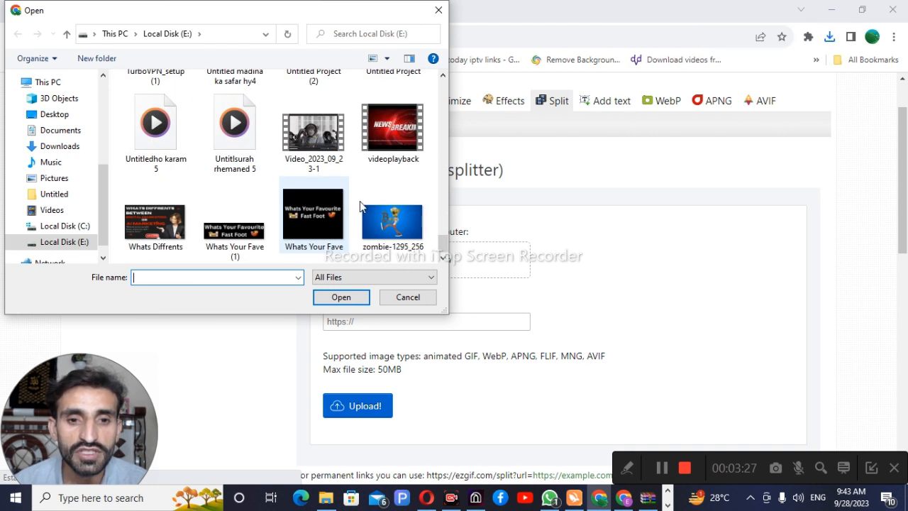
{"action": "left_click", "coordinate": [392, 216]}
{"action": "left_click", "coordinate": [326, 297]}
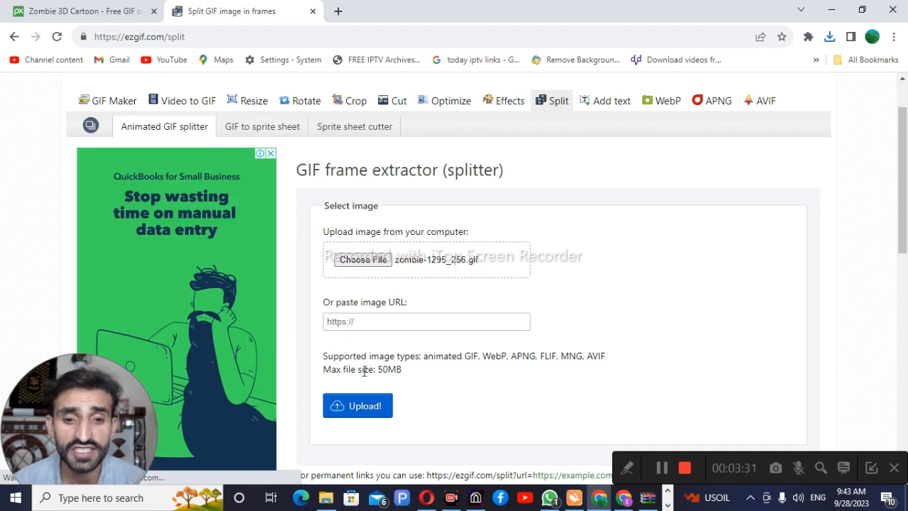
{"action": "left_click", "coordinate": [375, 408]}
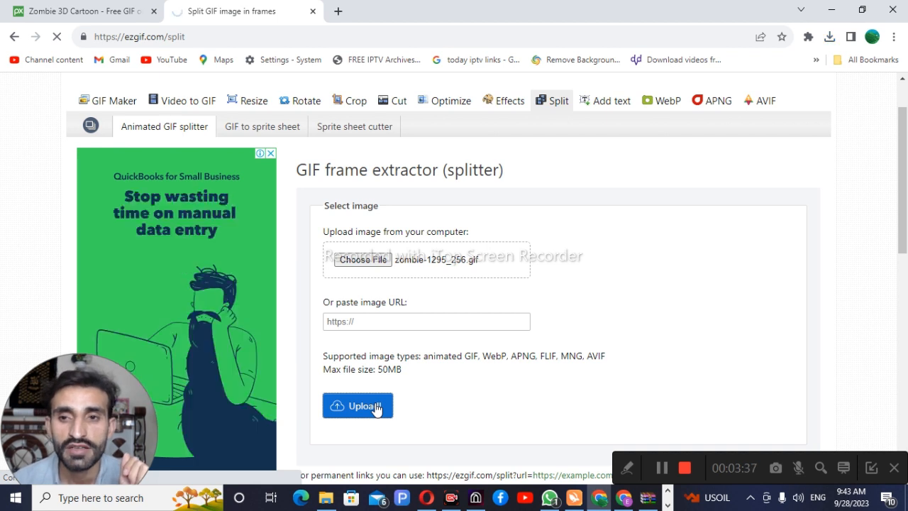
Step: Set the split options to output images in PNG format and split the zombie GIF into frames
{"action": "scroll", "coordinate": [376, 364], "scroll_direction": "down", "scroll_amount": 1}
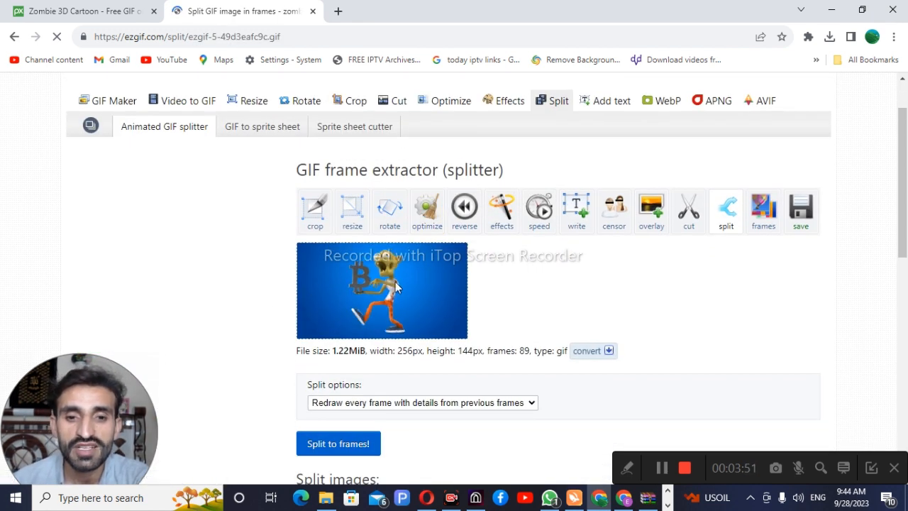
{"action": "scroll", "coordinate": [396, 282], "scroll_direction": "down", "scroll_amount": 1}
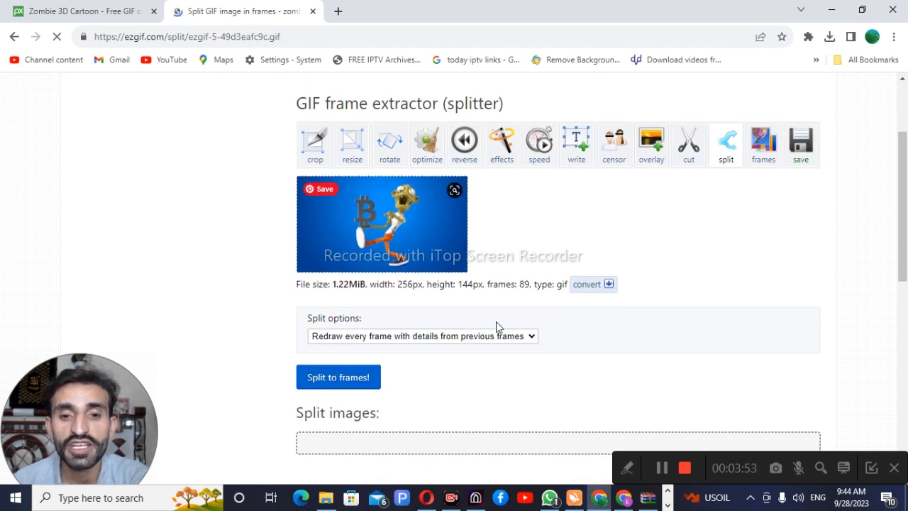
{"action": "left_click", "coordinate": [531, 338]}
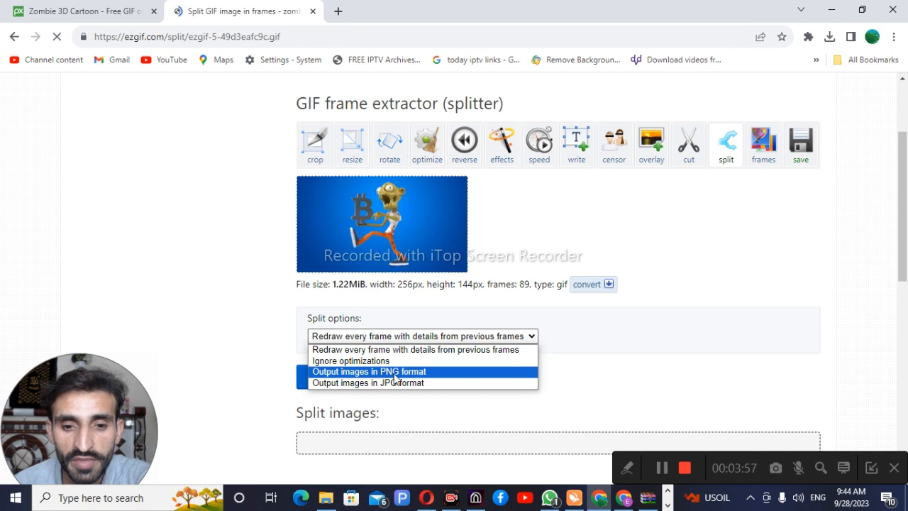
{"action": "left_click", "coordinate": [416, 374]}
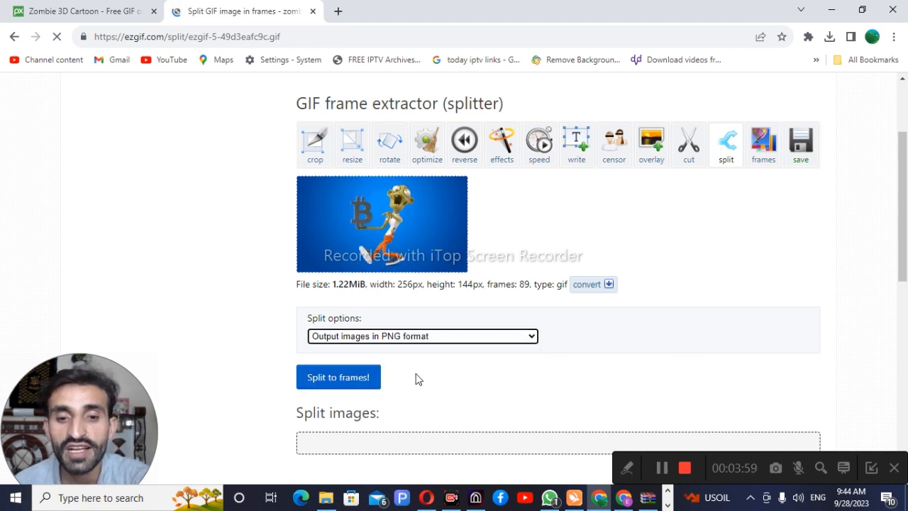
{"action": "left_click", "coordinate": [348, 379]}
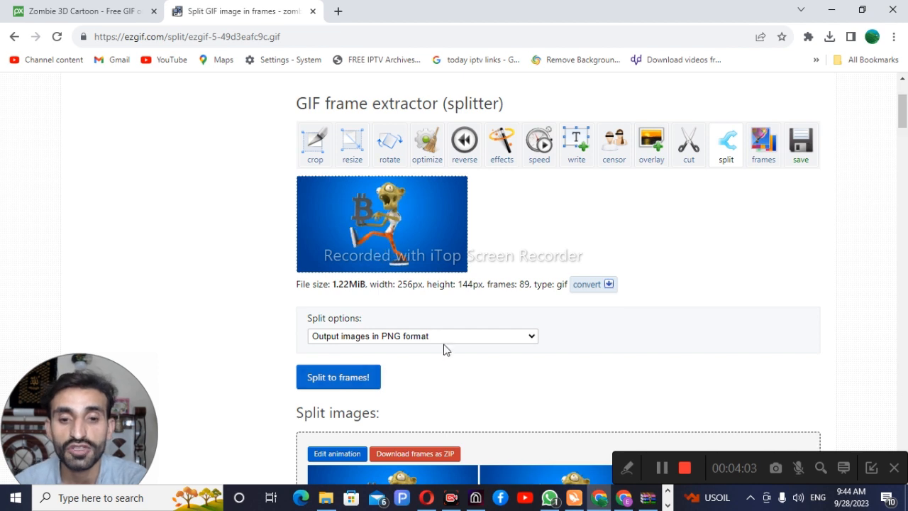
Step: Look through the split zombie frames and download them as a ZIP archive
{"action": "scroll", "coordinate": [476, 328], "scroll_direction": "down", "scroll_amount": 4}
{"action": "scroll", "coordinate": [518, 303], "scroll_direction": "down", "scroll_amount": 2}
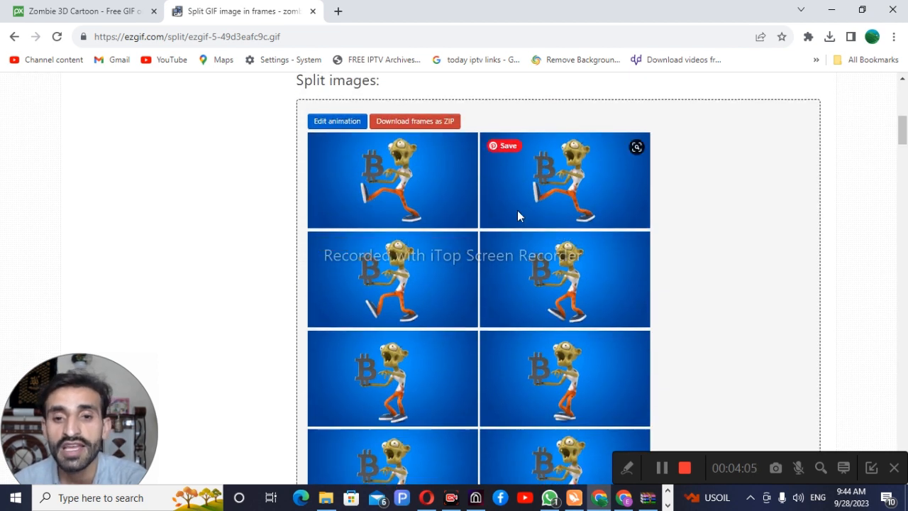
{"action": "scroll", "coordinate": [504, 346], "scroll_direction": "down", "scroll_amount": 2}
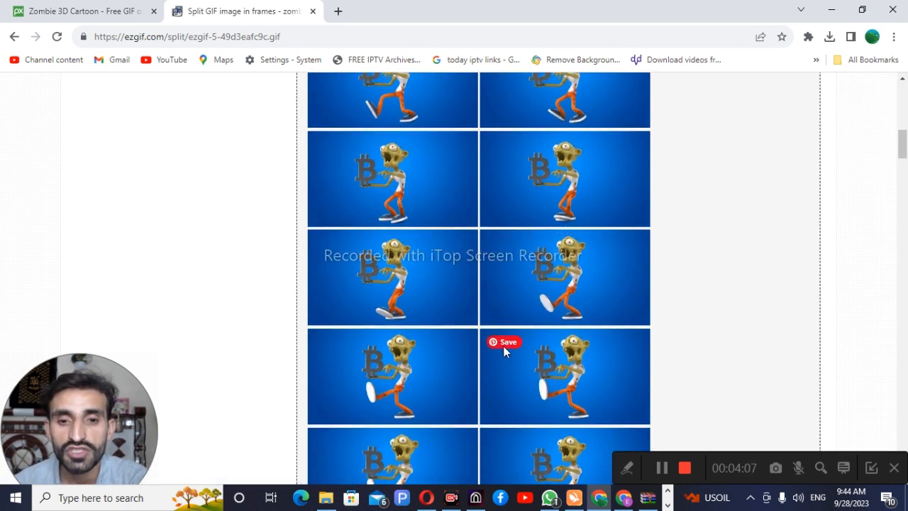
{"action": "scroll", "coordinate": [483, 379], "scroll_direction": "down", "scroll_amount": 3}
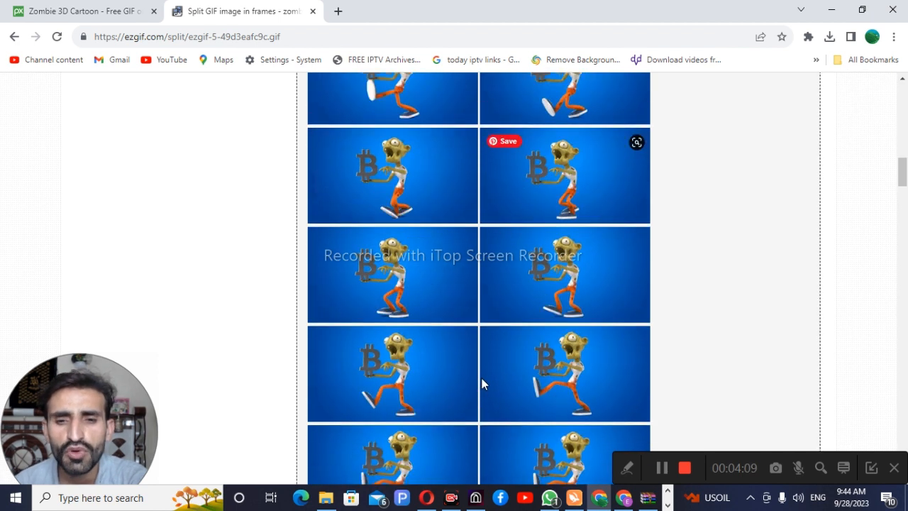
{"action": "scroll", "coordinate": [484, 384], "scroll_direction": "up", "scroll_amount": 10}
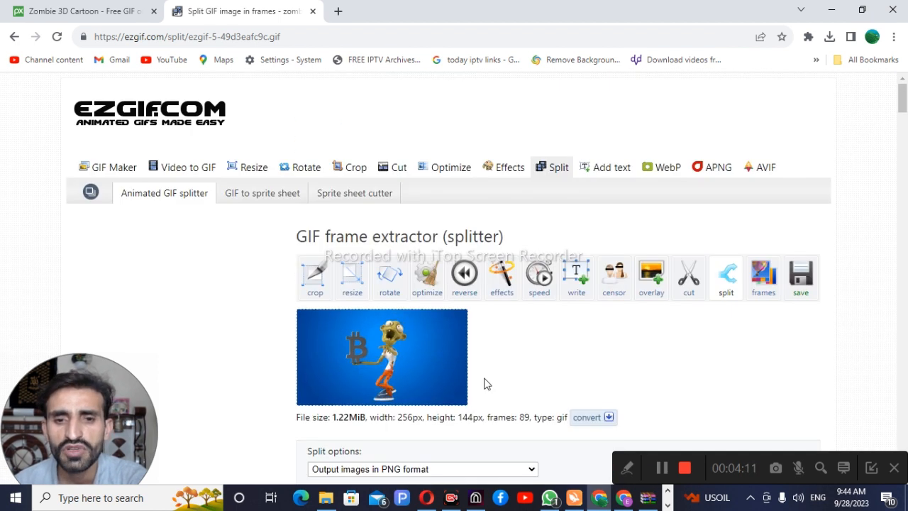
{"action": "scroll", "coordinate": [484, 383], "scroll_direction": "down", "scroll_amount": 2}
{"action": "scroll", "coordinate": [536, 316], "scroll_direction": "down", "scroll_amount": 2}
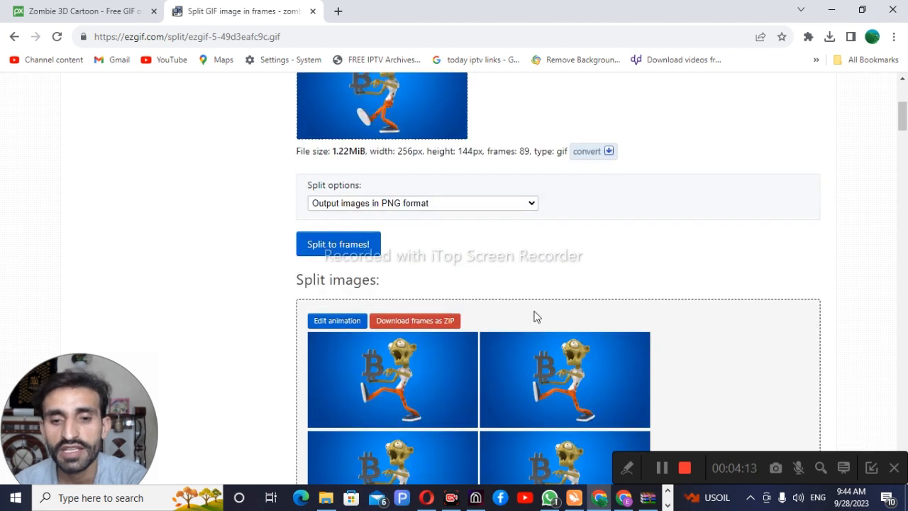
{"action": "scroll", "coordinate": [362, 305], "scroll_direction": "down", "scroll_amount": 1}
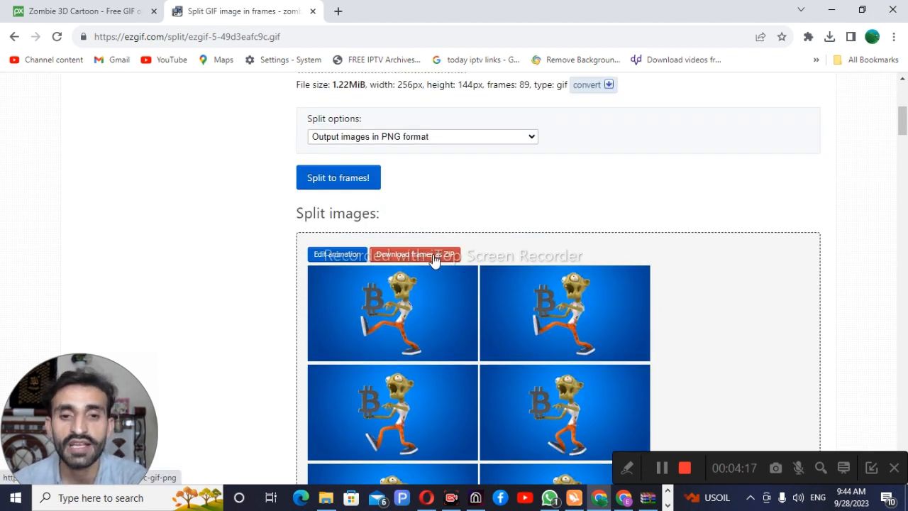
{"action": "scroll", "coordinate": [435, 261], "scroll_direction": "down", "scroll_amount": 1}
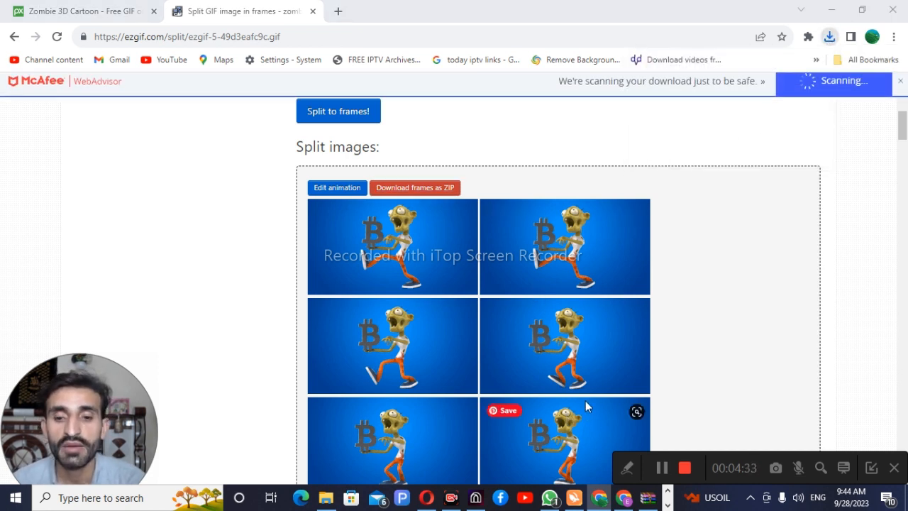
Step: Show the downloaded frames ZIP in its folder, open it in WinRAR and close the WinRAR notice
{"action": "left_click", "coordinate": [830, 37]}
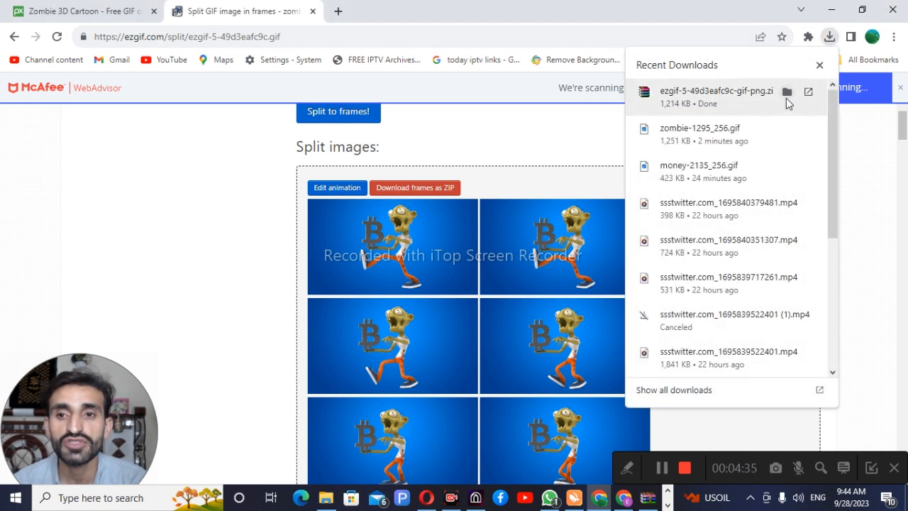
{"action": "left_click", "coordinate": [788, 93]}
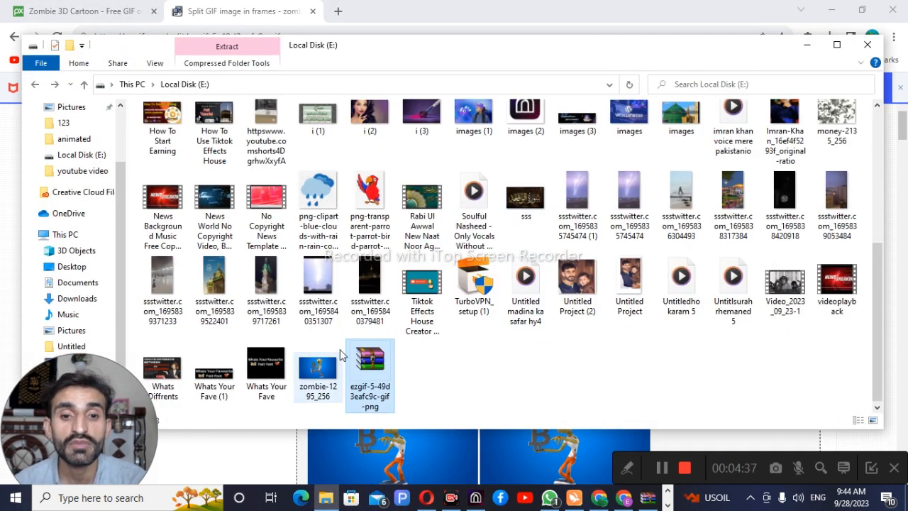
{"action": "double_click", "coordinate": [376, 370]}
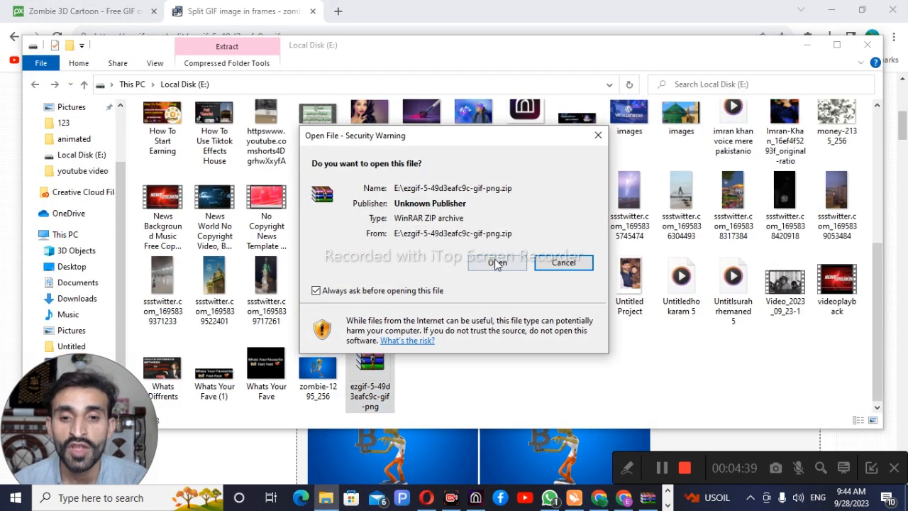
{"action": "left_click", "coordinate": [497, 260]}
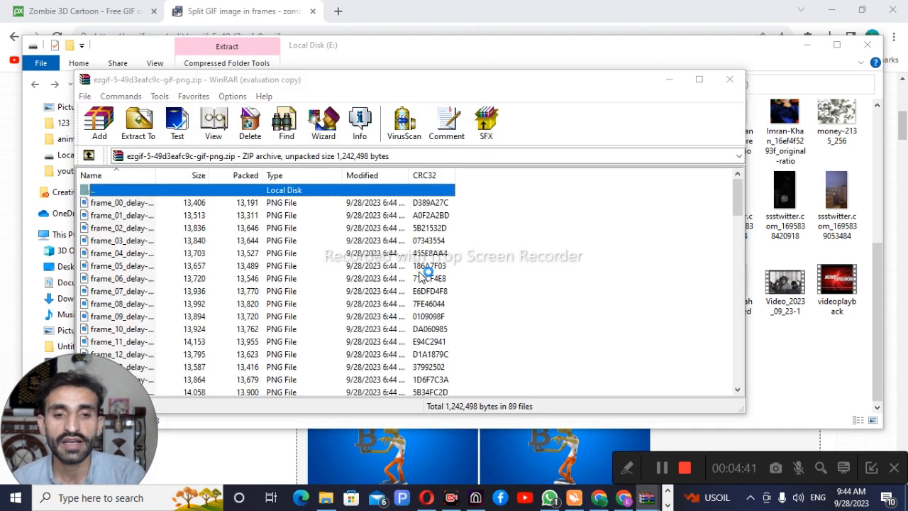
{"action": "left_click", "coordinate": [679, 41]}
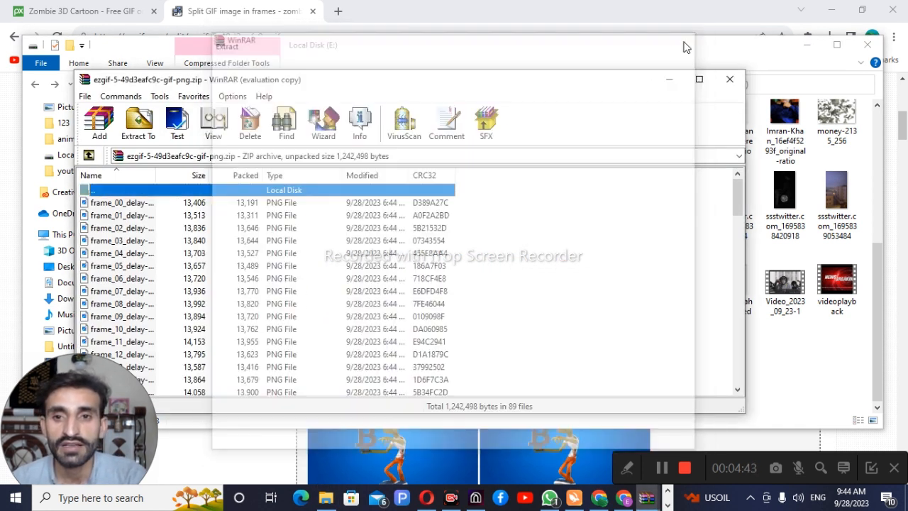
Step: Select all the frame PNG files in the archive, excluding the parent folder entry, and copy them
{"action": "key", "text": "ctrl+a"}
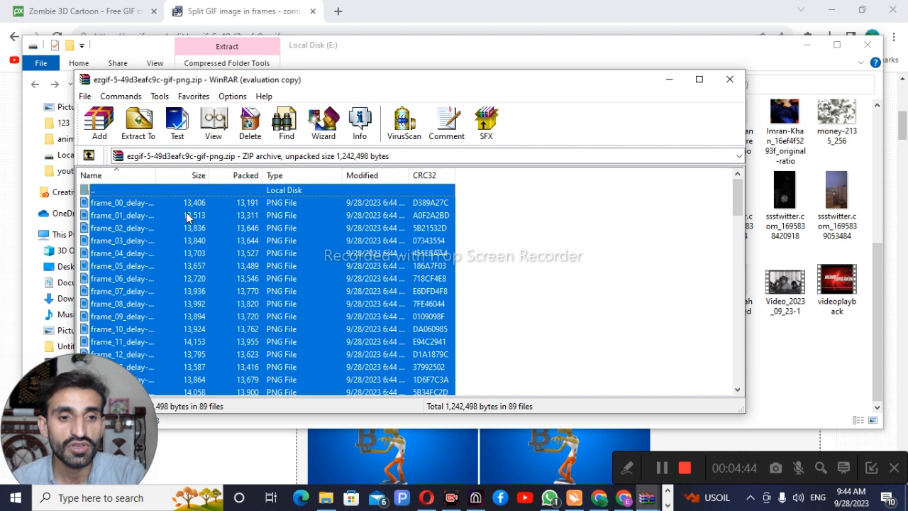
{"action": "left_click", "coordinate": [151, 190], "text": "ctrl"}
{"action": "right_click", "coordinate": [179, 248]}
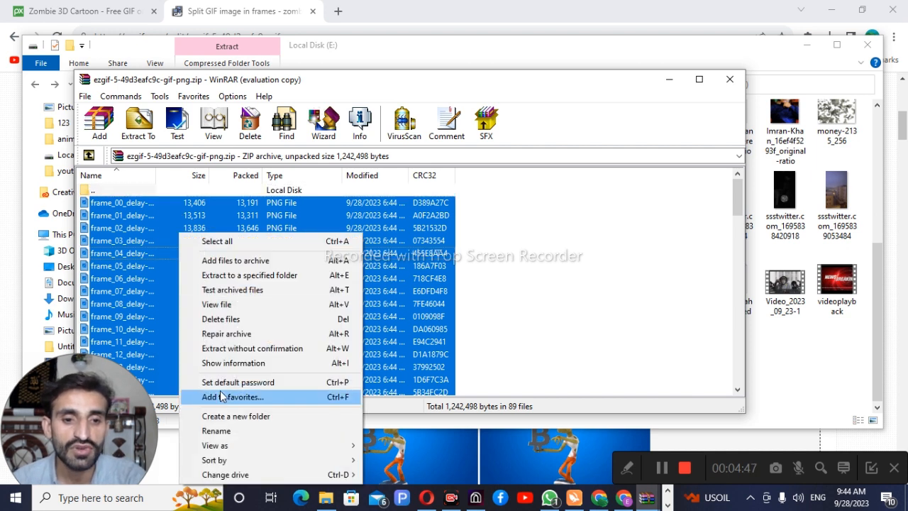
{"action": "left_click", "coordinate": [487, 243]}
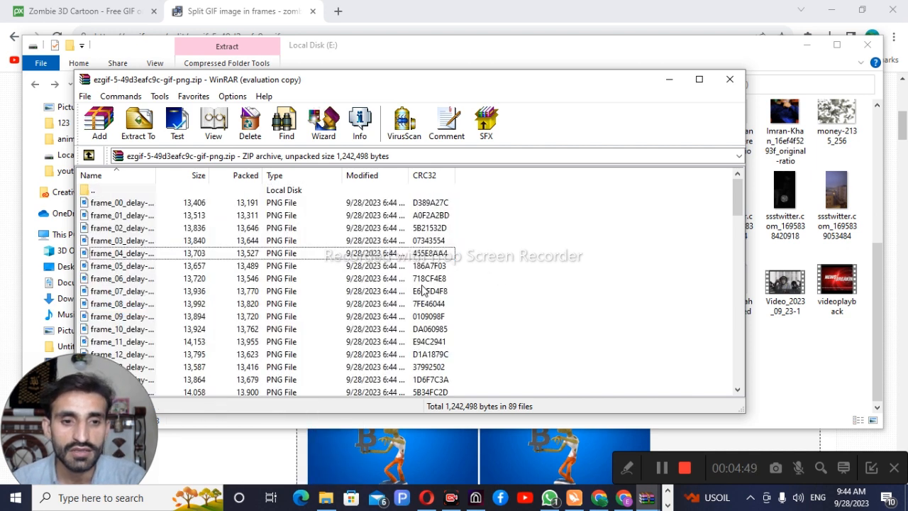
{"action": "key", "text": "ctrl+a"}
{"action": "left_click", "coordinate": [192, 190], "text": "ctrl"}
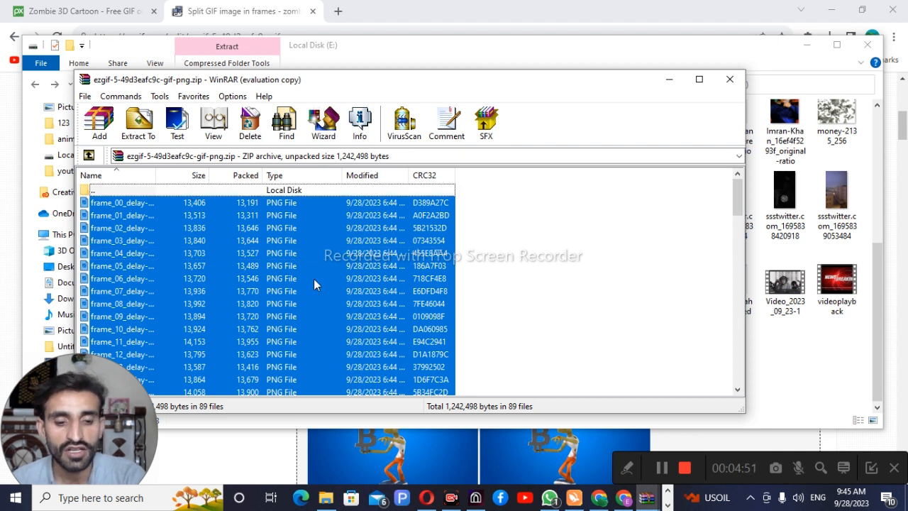
Step: Create a folder named gig on Local Disk (E:), open it and paste the frame PNG files into it
{"action": "left_click", "coordinate": [326, 499]}
{"action": "right_click", "coordinate": [454, 359]}
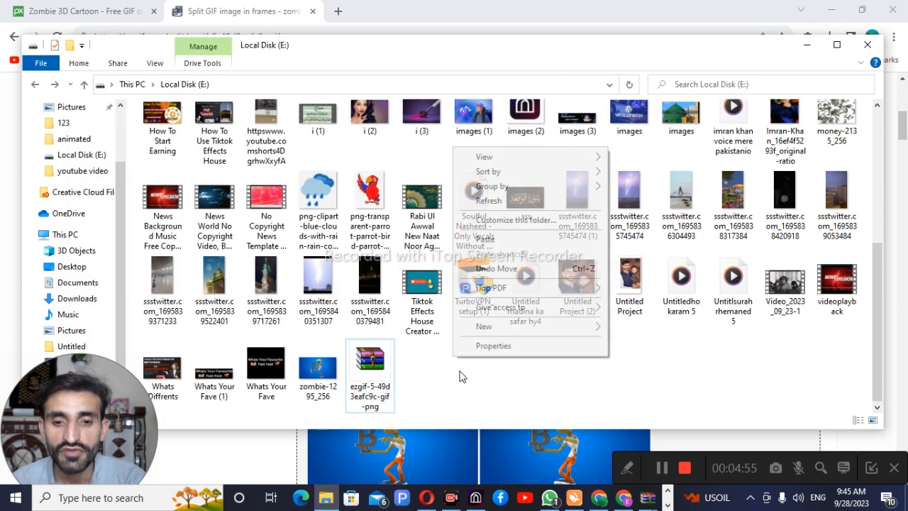
{"action": "mouse_move", "coordinate": [486, 328]}
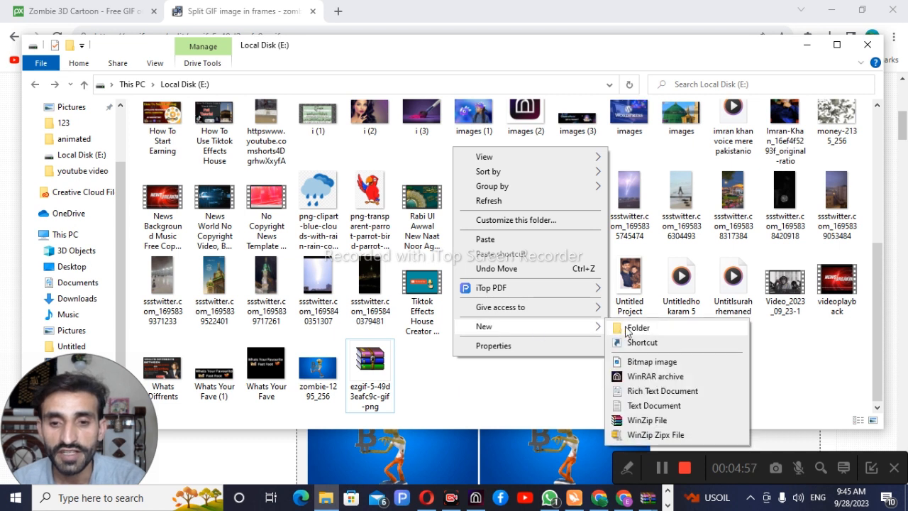
{"action": "left_click", "coordinate": [635, 328]}
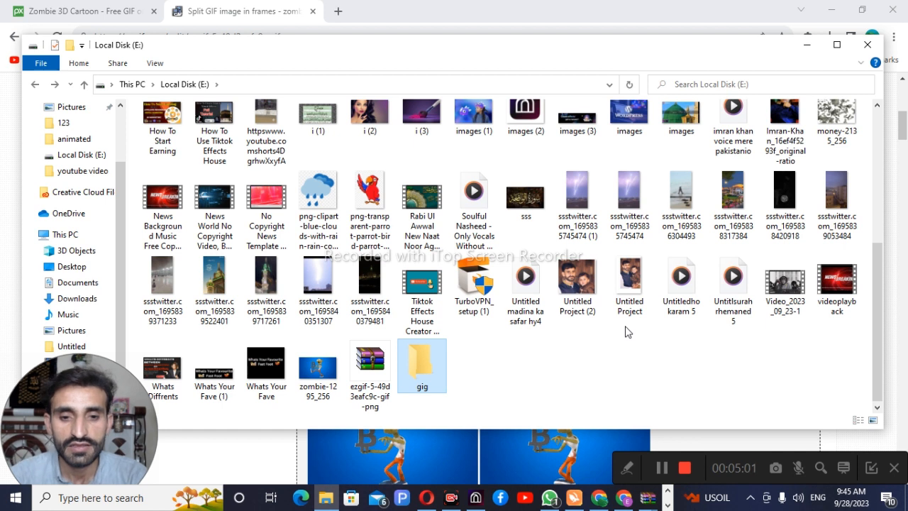
{"action": "double_click", "coordinate": [421, 366]}
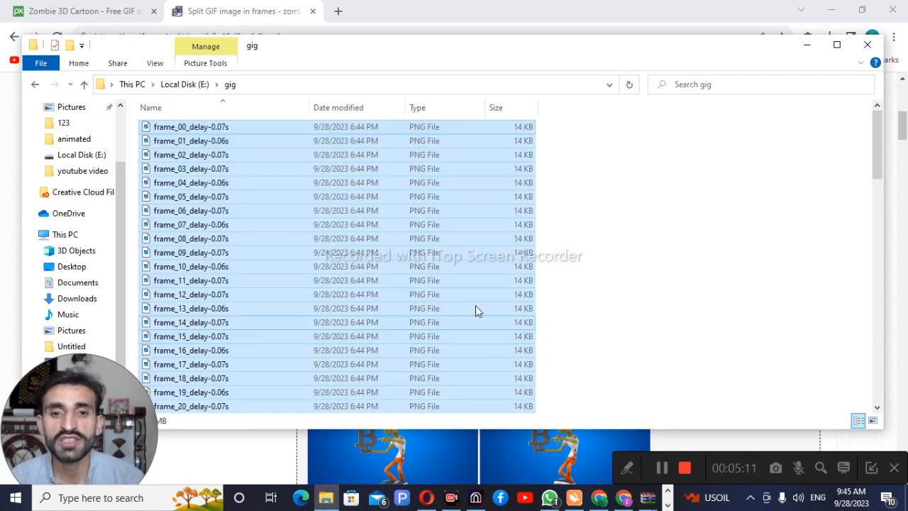
{"action": "left_click", "coordinate": [588, 249]}
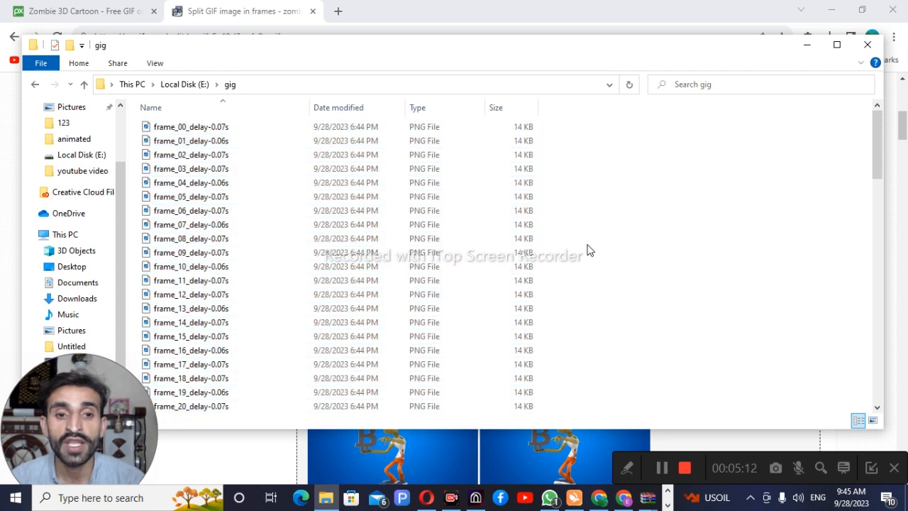
Step: Go back to Local Disk (E:), check the gig folder there, and minimize the File Explorer and WinRAR windows
{"action": "left_click", "coordinate": [36, 85]}
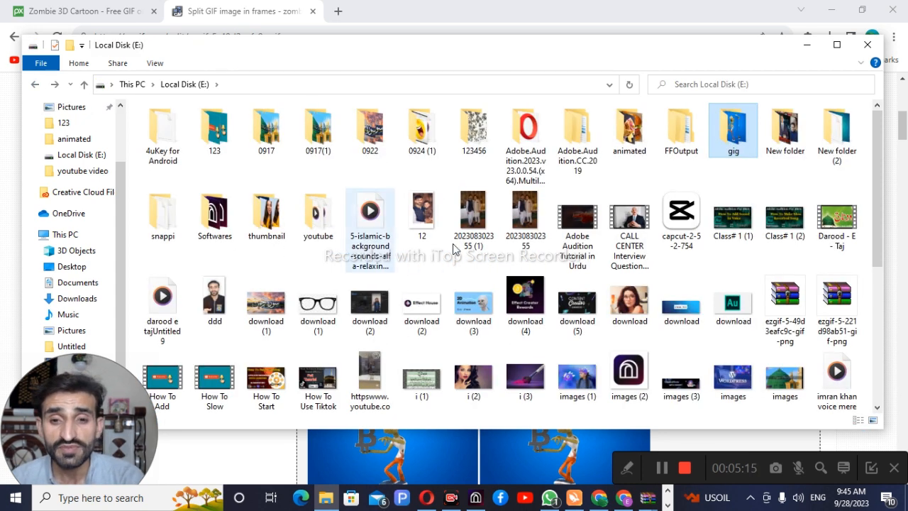
{"action": "scroll", "coordinate": [452, 288], "scroll_direction": "down", "scroll_amount": 1}
{"action": "scroll", "coordinate": [451, 288], "scroll_direction": "down", "scroll_amount": 2}
{"action": "scroll", "coordinate": [452, 287], "scroll_direction": "up", "scroll_amount": 4}
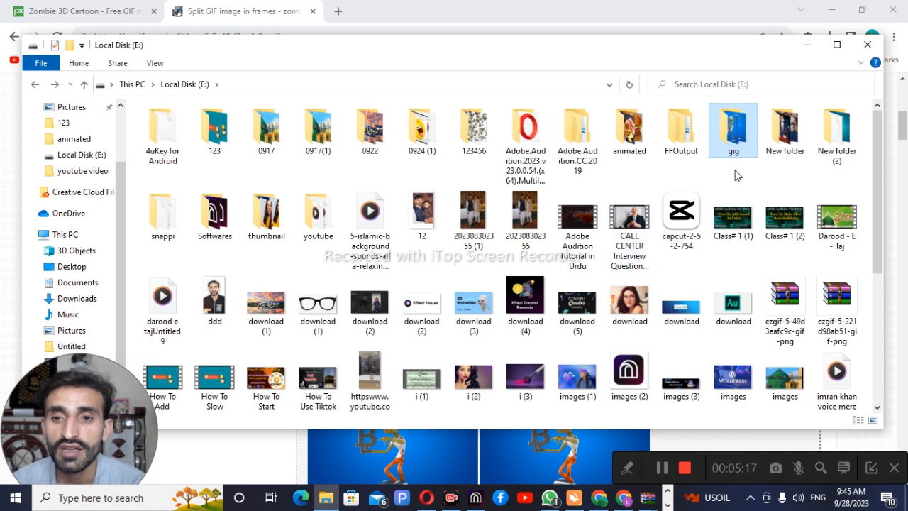
{"action": "left_click", "coordinate": [806, 49]}
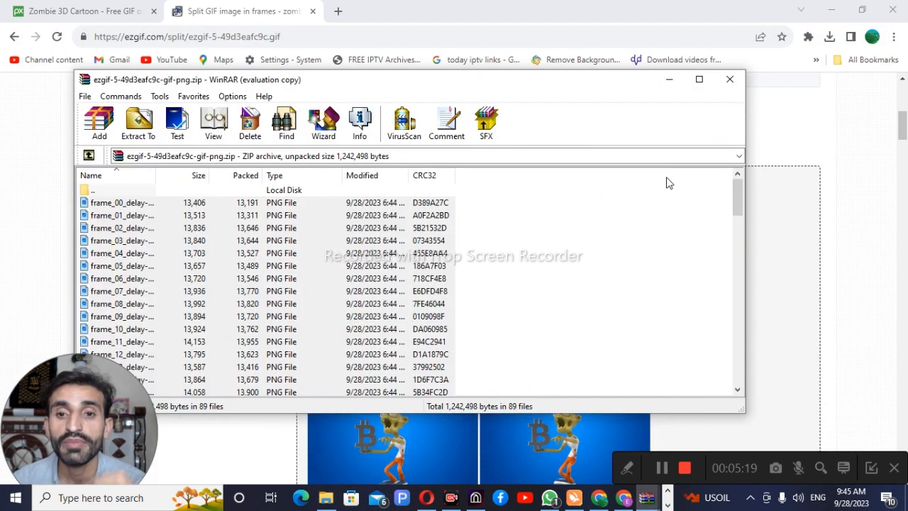
{"action": "left_click", "coordinate": [669, 80]}
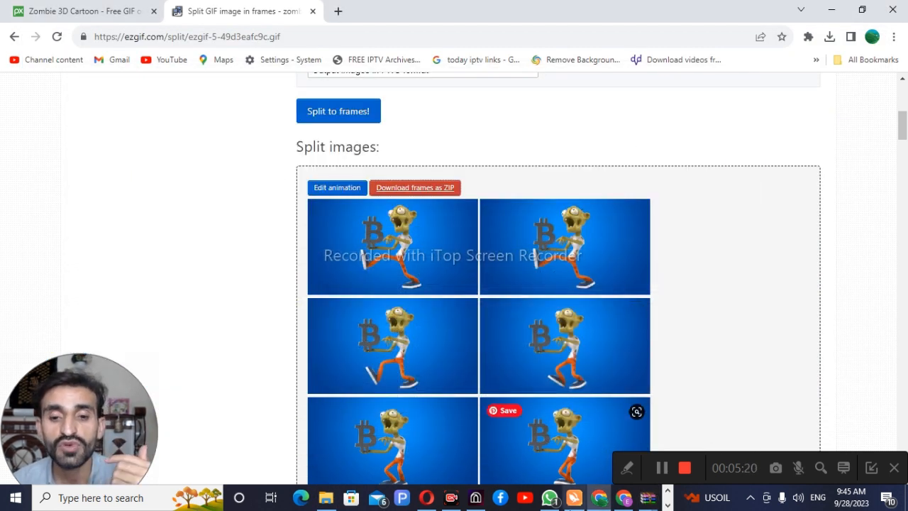
Step: Switch to Effect House and create a new project
{"action": "left_click", "coordinate": [481, 499]}
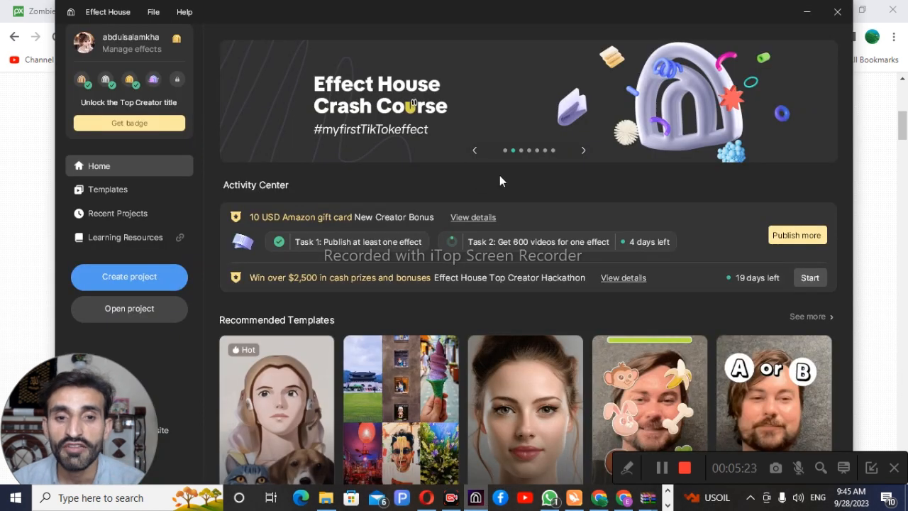
{"action": "left_click", "coordinate": [143, 276]}
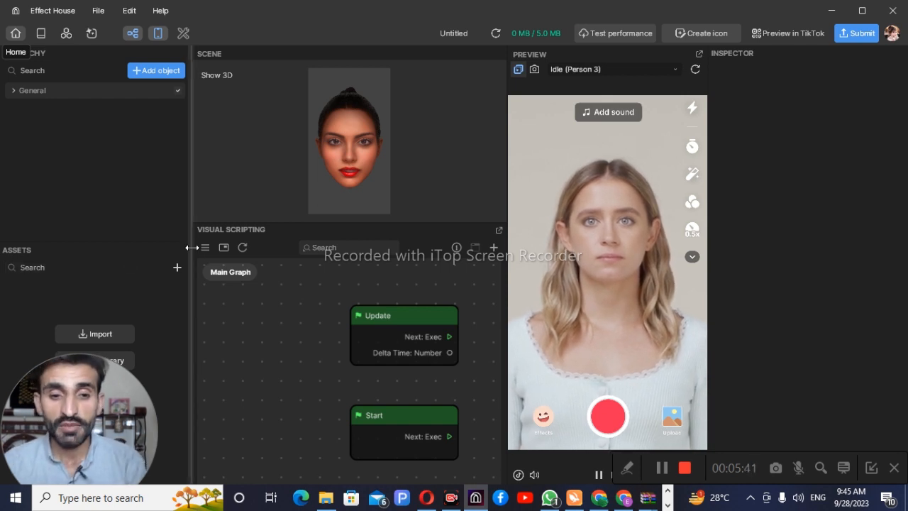
{"action": "left_click_drag", "start_coordinate": [87, 432], "coordinate": [824, 455]}
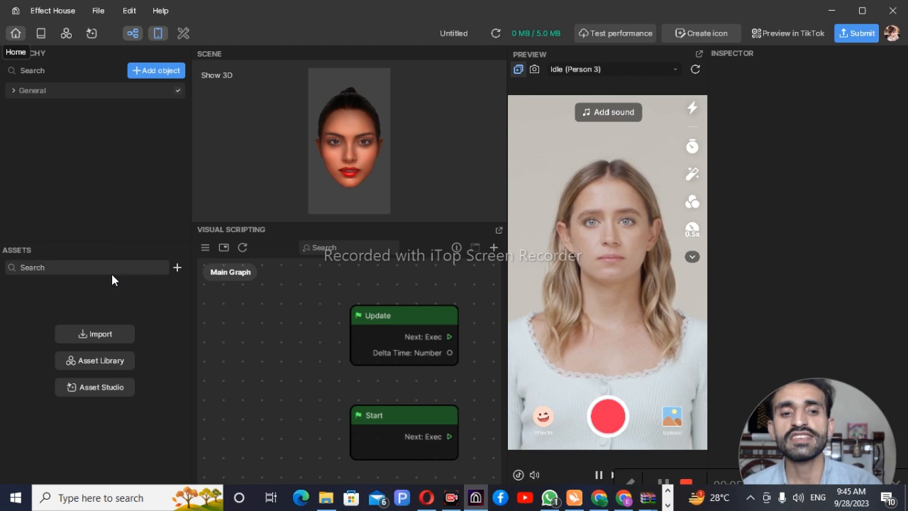
Step: Import all the frame PNG files from the gig folder on Local Disk (E:) as a texture sequence
{"action": "left_click", "coordinate": [177, 267]}
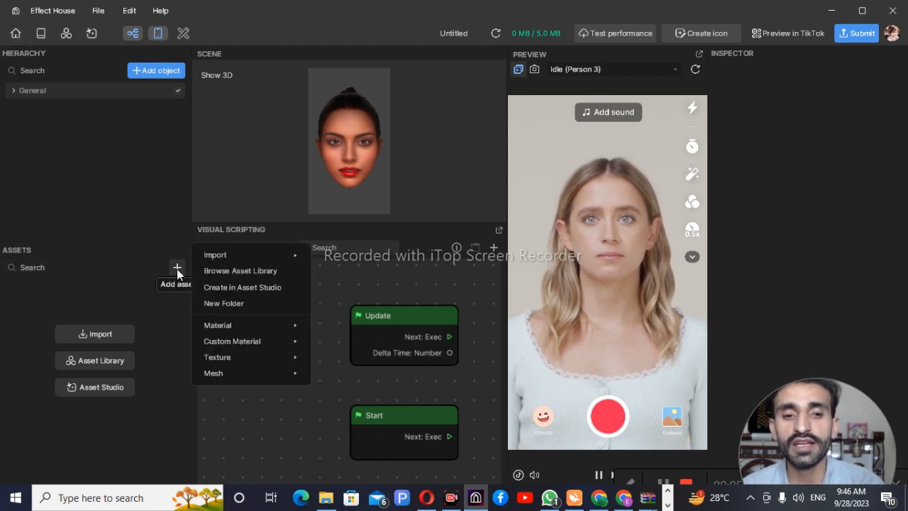
{"action": "mouse_move", "coordinate": [250, 255]}
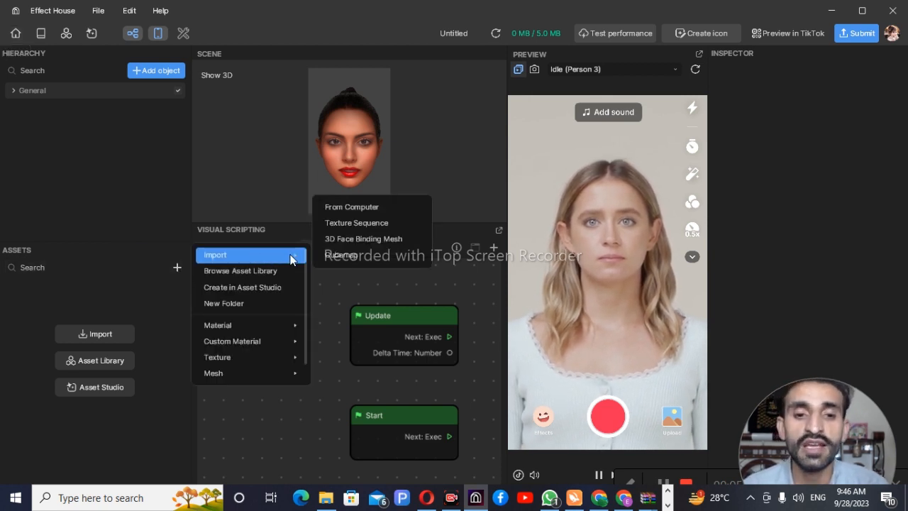
{"action": "left_click", "coordinate": [351, 225]}
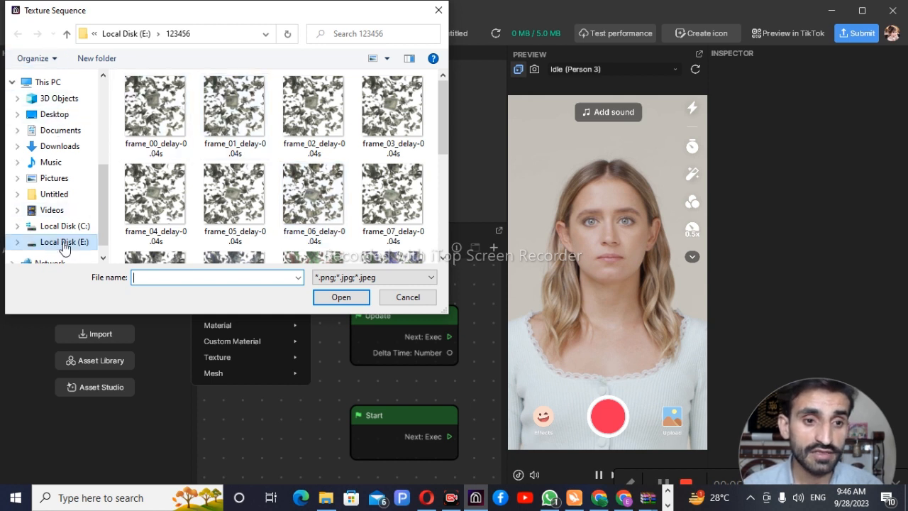
{"action": "left_click", "coordinate": [64, 242]}
{"action": "scroll", "coordinate": [284, 160], "scroll_direction": "down", "scroll_amount": 2}
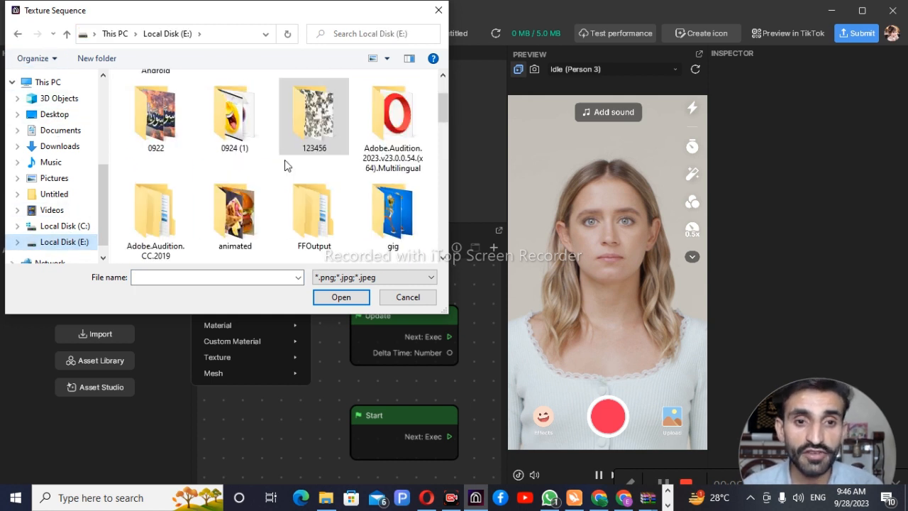
{"action": "double_click", "coordinate": [389, 225]}
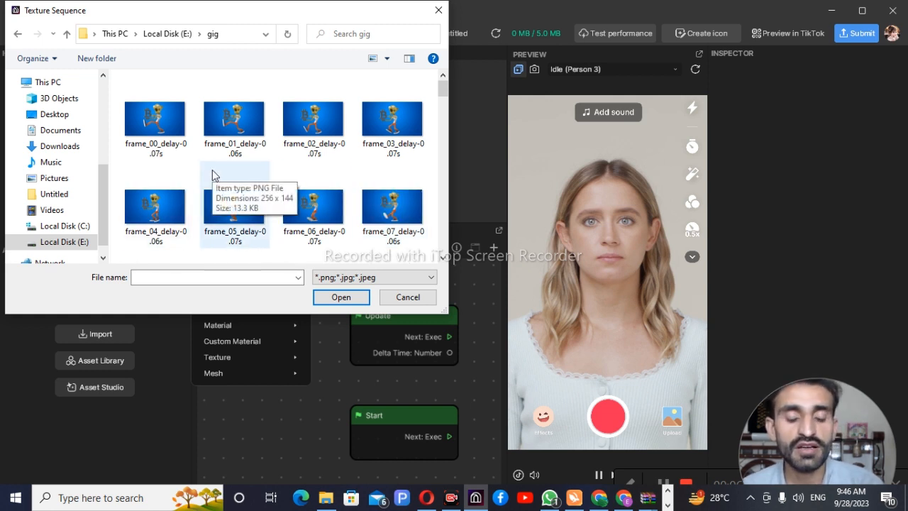
{"action": "key", "text": "ctrl+a"}
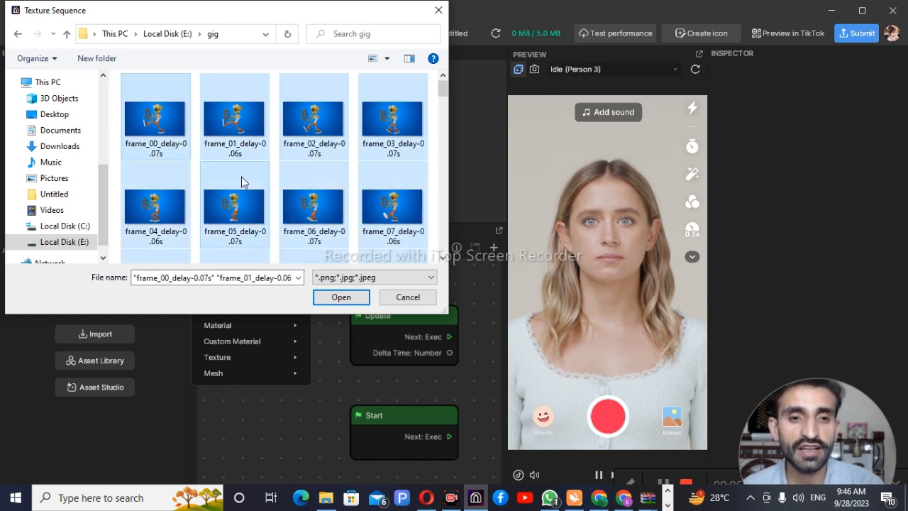
{"action": "left_click", "coordinate": [341, 297]}
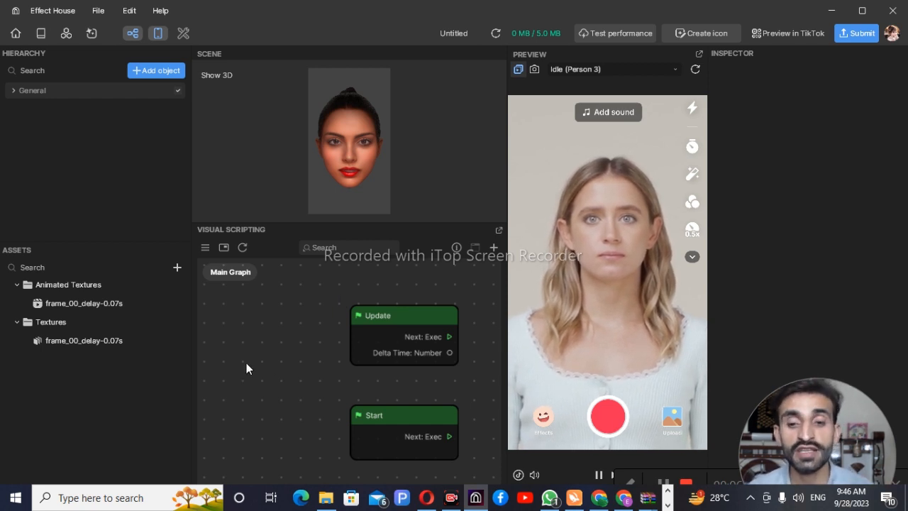
Step: Examine the properties and animated preview of the imported frame_00_delay-0.07s texture sequence
{"action": "left_click_drag", "start_coordinate": [788, 428], "coordinate": [31, 437]}
{"action": "left_click", "coordinate": [71, 341]}
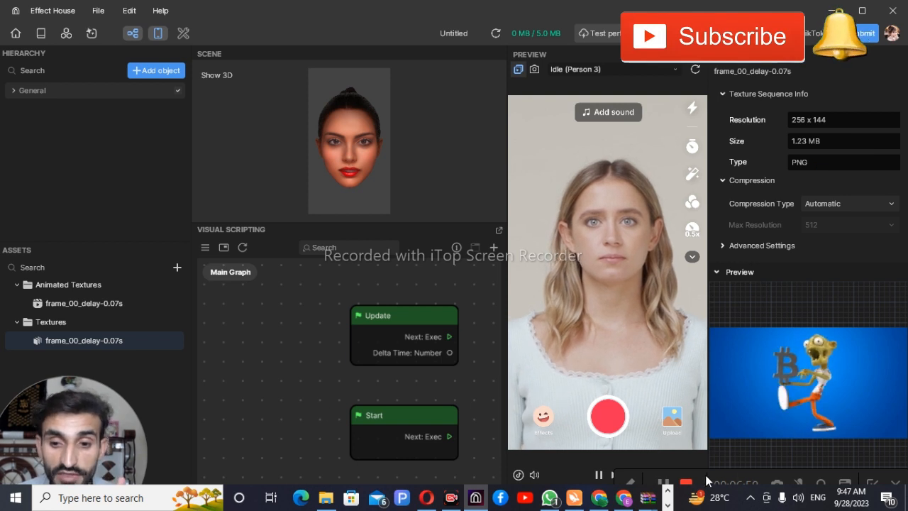
{"action": "mouse_move", "coordinate": [696, 460]}
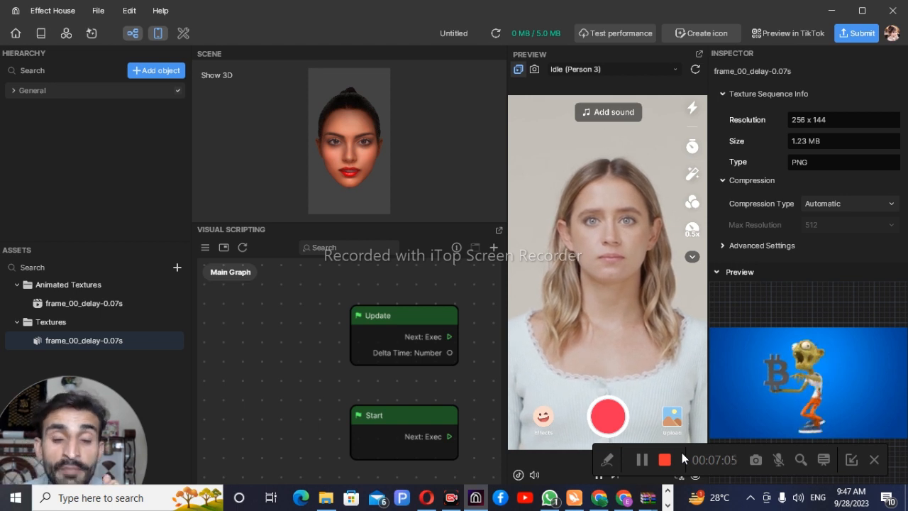
Step: Add a 3D Image object to the scene hierarchy
{"action": "left_click", "coordinate": [120, 126]}
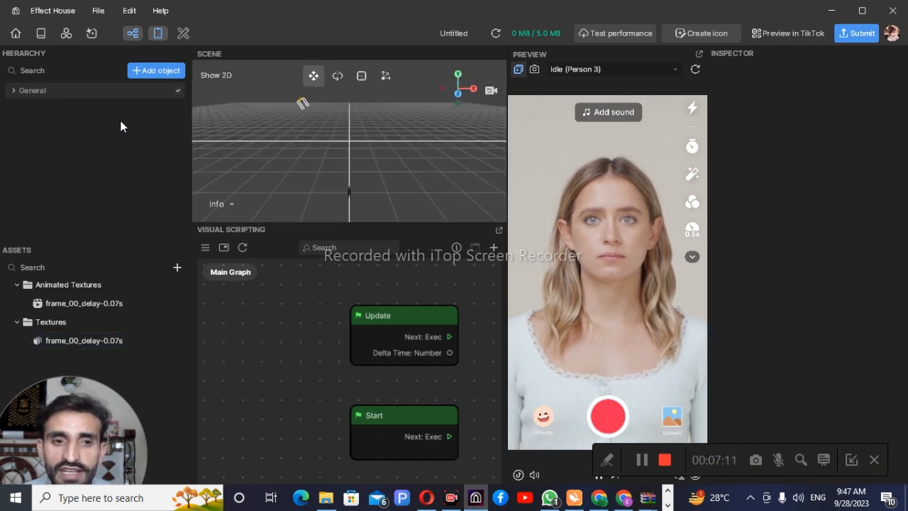
{"action": "right_click", "coordinate": [122, 128]}
{"action": "mouse_move", "coordinate": [170, 188]}
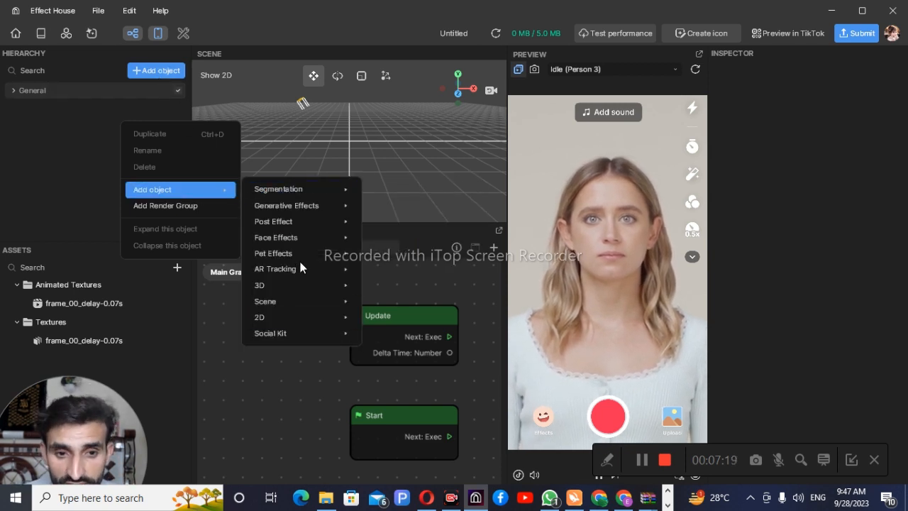
{"action": "mouse_move", "coordinate": [291, 276]}
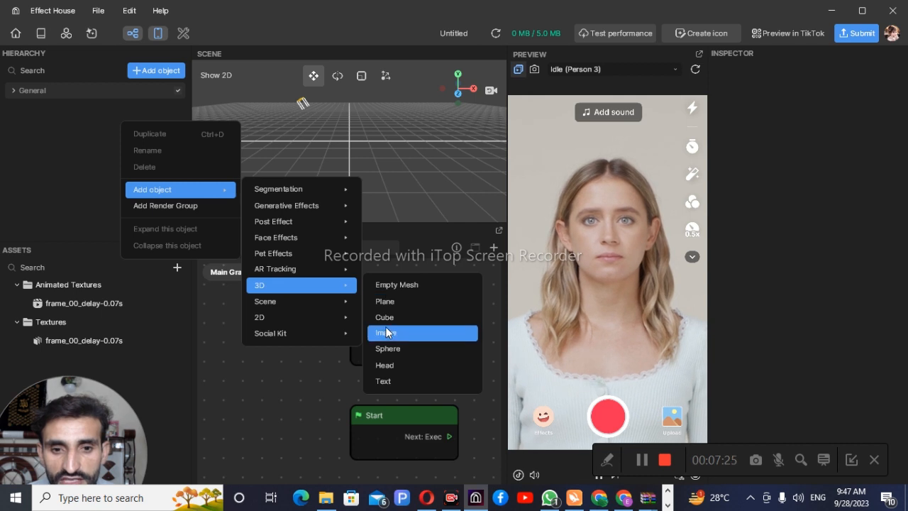
{"action": "left_click", "coordinate": [387, 333]}
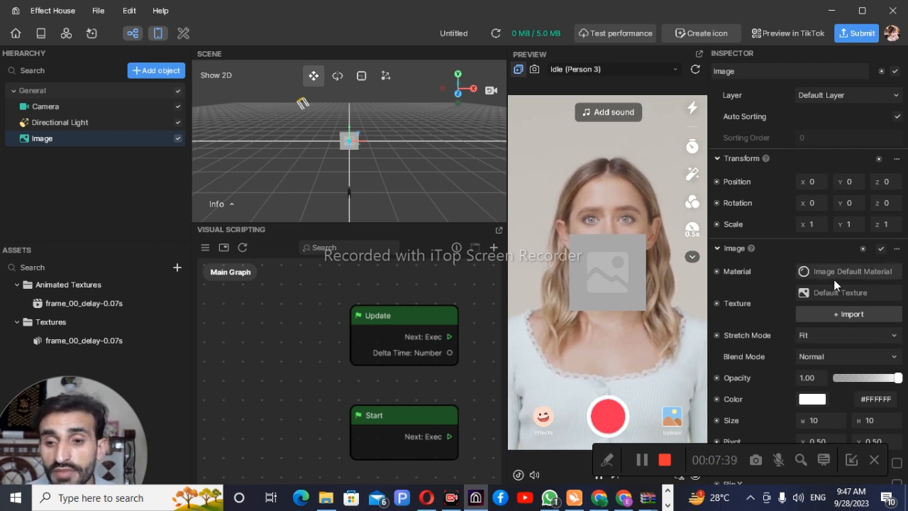
Step: Assign the animated texture frame_00_delay-0.07s as the Image object's texture
{"action": "left_click_drag", "start_coordinate": [784, 455], "coordinate": [376, 459]}
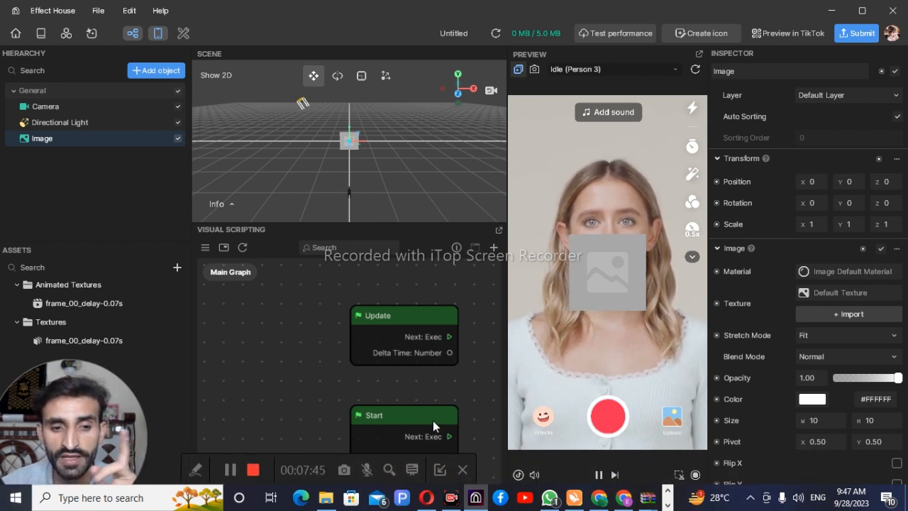
{"action": "left_click", "coordinate": [830, 294]}
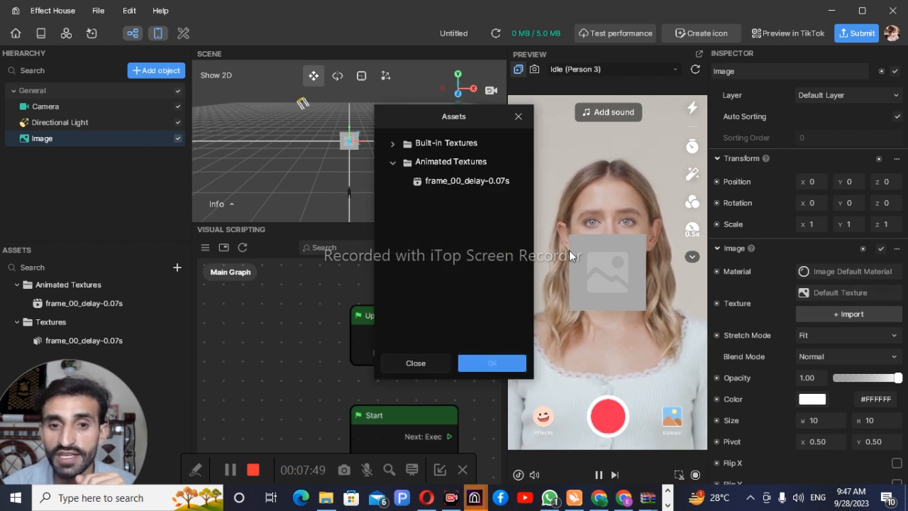
{"action": "left_click", "coordinate": [458, 183]}
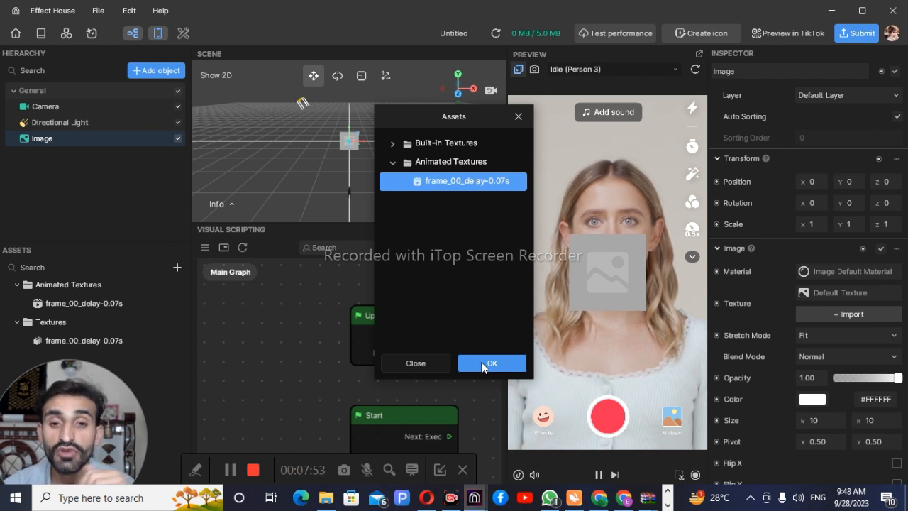
{"action": "left_click", "coordinate": [484, 365]}
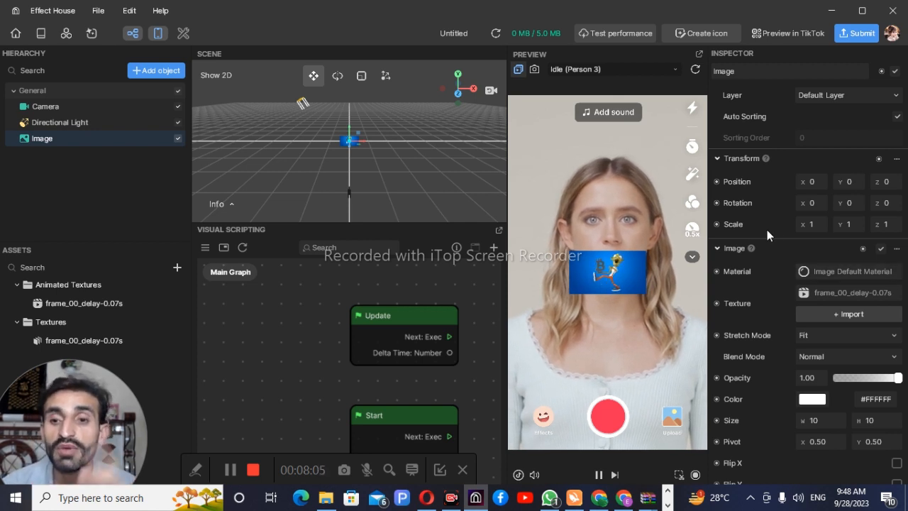
Step: Widen the Image object by raising its X scale to 2.1
{"action": "left_click", "coordinate": [823, 224]}
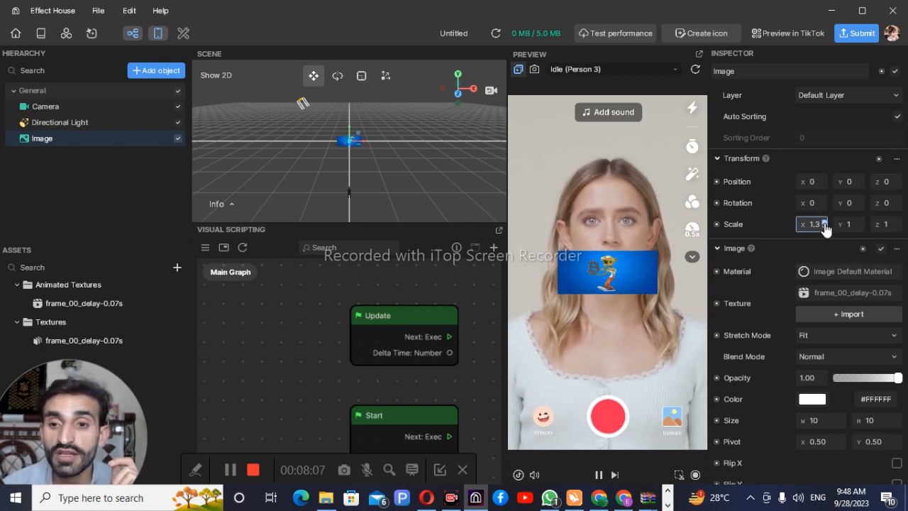
{"action": "left_click", "coordinate": [824, 224]}
{"action": "left_click", "coordinate": [824, 225]}
{"action": "left_click", "coordinate": [824, 224]}
{"action": "left_click", "coordinate": [824, 224]}
{"action": "left_click", "coordinate": [824, 224]}
Step: Stretch the Image object vertically by raising its Y scale to 5.5
{"action": "left_click", "coordinate": [861, 224]}
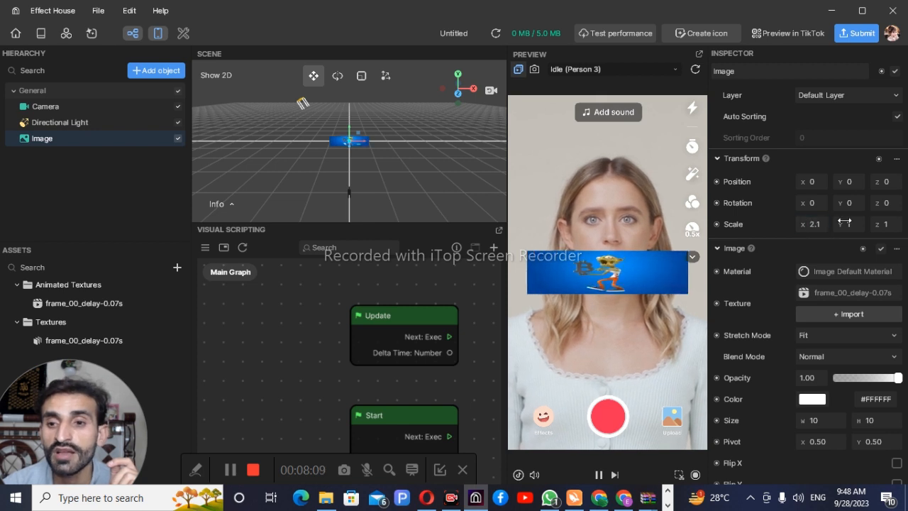
{"action": "left_click", "coordinate": [861, 225]}
{"action": "left_click", "coordinate": [861, 224]}
{"action": "left_click", "coordinate": [861, 224]}
{"action": "left_click", "coordinate": [862, 224]}
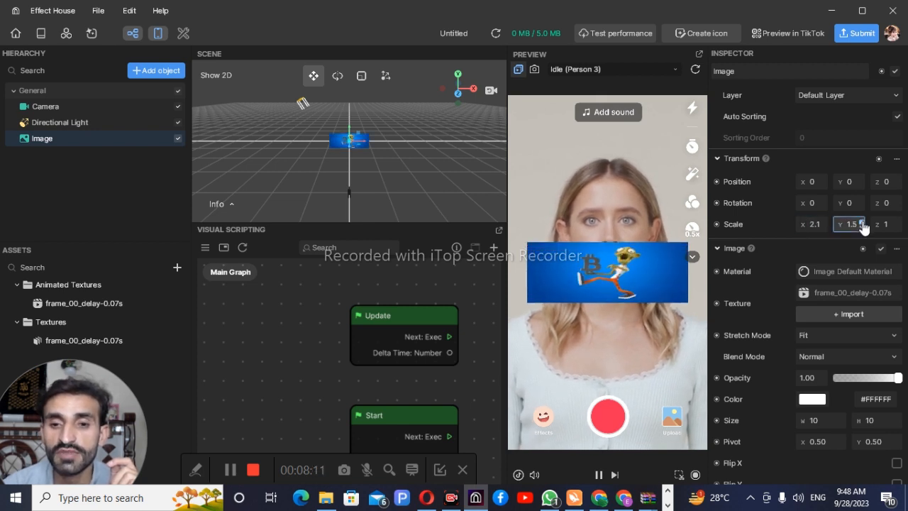
{"action": "left_click", "coordinate": [862, 224]}
{"action": "left_click", "coordinate": [862, 225]}
{"action": "left_click", "coordinate": [861, 224]}
{"action": "left_click", "coordinate": [861, 224]}
{"action": "left_click", "coordinate": [861, 224]}
{"action": "left_click", "coordinate": [861, 225]}
{"action": "left_click", "coordinate": [861, 224]}
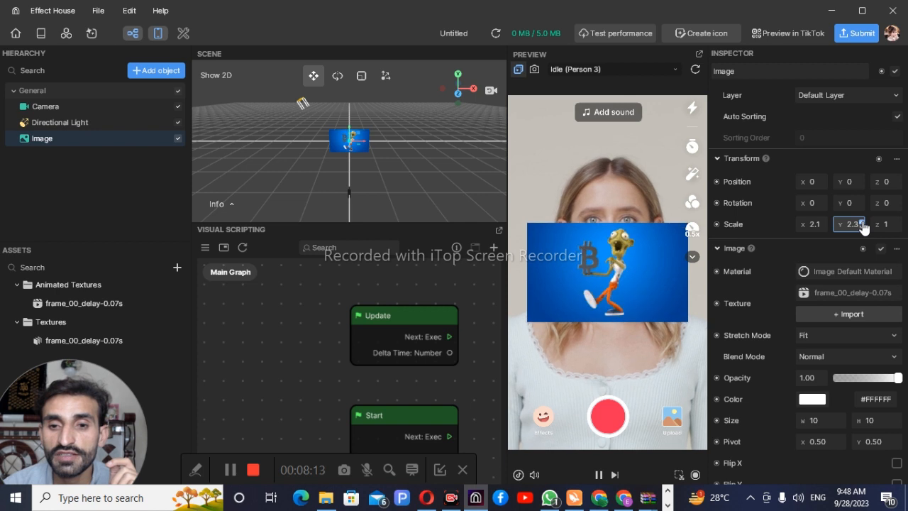
{"action": "left_click", "coordinate": [861, 224]}
{"action": "left_click", "coordinate": [861, 225]}
{"action": "left_click", "coordinate": [862, 224]}
{"action": "left_click", "coordinate": [862, 224]}
{"action": "left_click", "coordinate": [861, 224]}
{"action": "left_click", "coordinate": [863, 225]}
{"action": "left_click", "coordinate": [863, 225]}
{"action": "left_click", "coordinate": [863, 224]}
{"action": "left_click", "coordinate": [863, 225]}
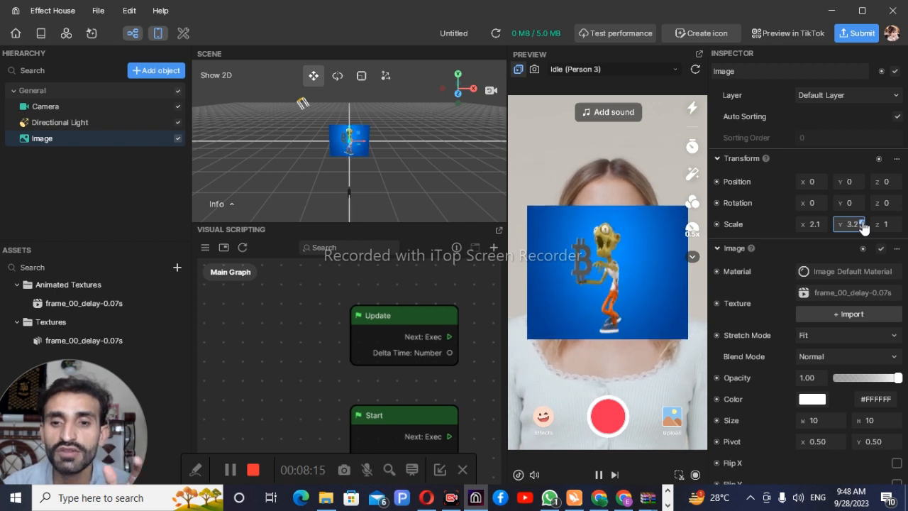
{"action": "left_click", "coordinate": [863, 224]}
{"action": "left_click", "coordinate": [863, 225]}
{"action": "left_click", "coordinate": [863, 224]}
{"action": "left_click", "coordinate": [863, 224]}
{"action": "left_click", "coordinate": [862, 224]}
{"action": "left_click", "coordinate": [863, 224]}
{"action": "left_click", "coordinate": [863, 224]}
{"action": "left_click", "coordinate": [863, 225]}
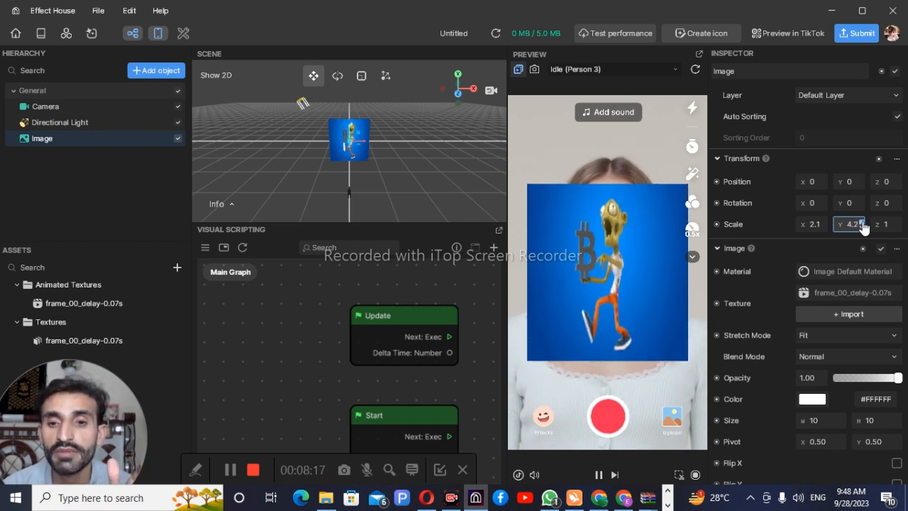
{"action": "left_click", "coordinate": [863, 224]}
{"action": "left_click", "coordinate": [863, 224]}
{"action": "left_click", "coordinate": [863, 224]}
{"action": "left_click", "coordinate": [863, 224]}
{"action": "left_click", "coordinate": [863, 224]}
{"action": "left_click", "coordinate": [863, 224]}
{"action": "left_click", "coordinate": [863, 224]}
{"action": "left_click", "coordinate": [863, 224]}
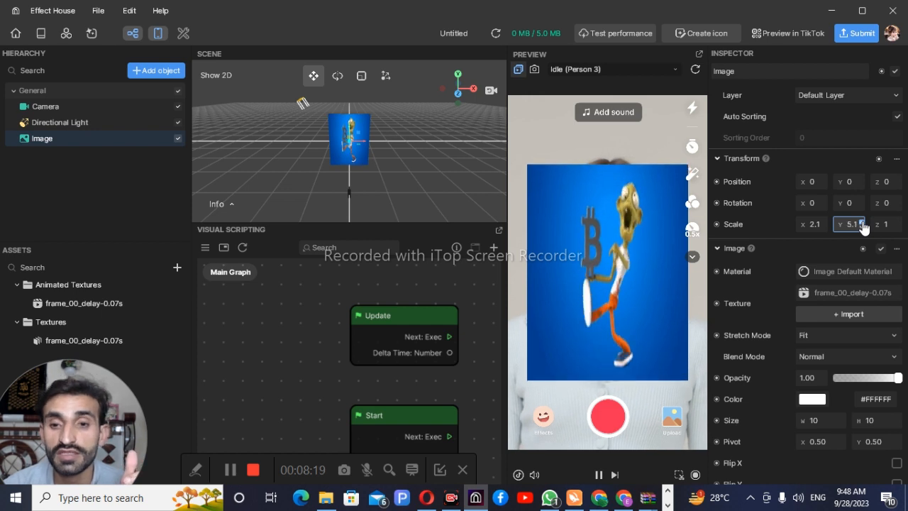
{"action": "left_click", "coordinate": [862, 225]}
{"action": "left_click", "coordinate": [862, 225]}
{"action": "left_click", "coordinate": [861, 226]}
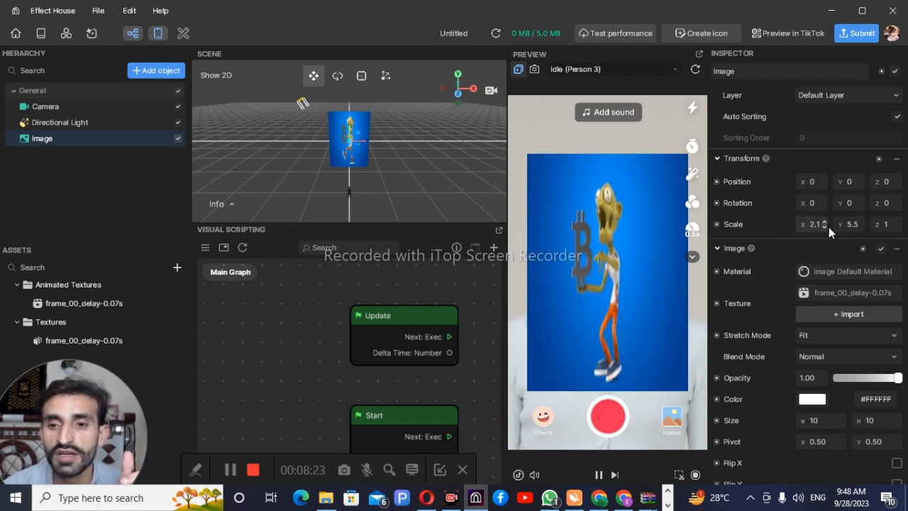
Step: Raise the Image object's X scale to 2.7 so it spans the preview's full width
{"action": "left_click", "coordinate": [825, 221]}
{"action": "left_click", "coordinate": [825, 220]}
{"action": "left_click", "coordinate": [825, 220]}
{"action": "left_click", "coordinate": [824, 220]}
{"action": "left_click", "coordinate": [825, 220]}
{"action": "left_click", "coordinate": [824, 221]}
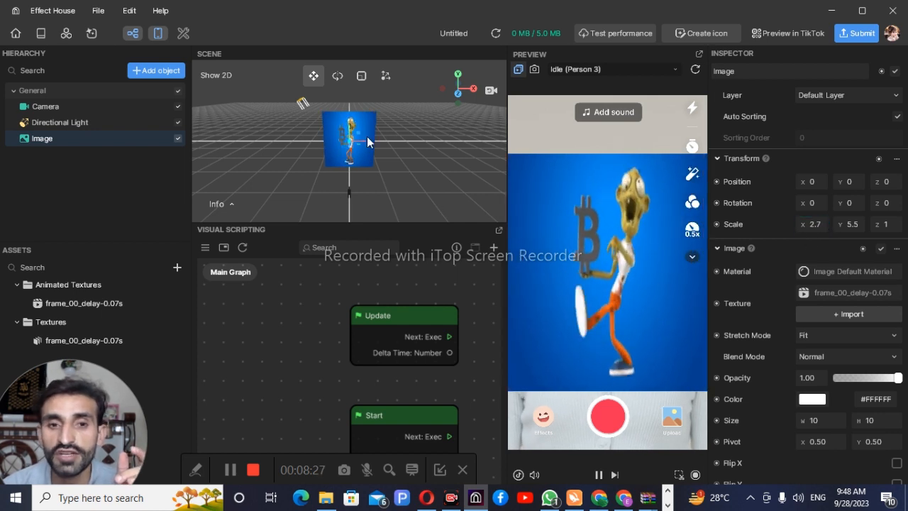
Step: Reselect the image in the 3D scene and move it back along Z to about -15.8
{"action": "left_click", "coordinate": [355, 189]}
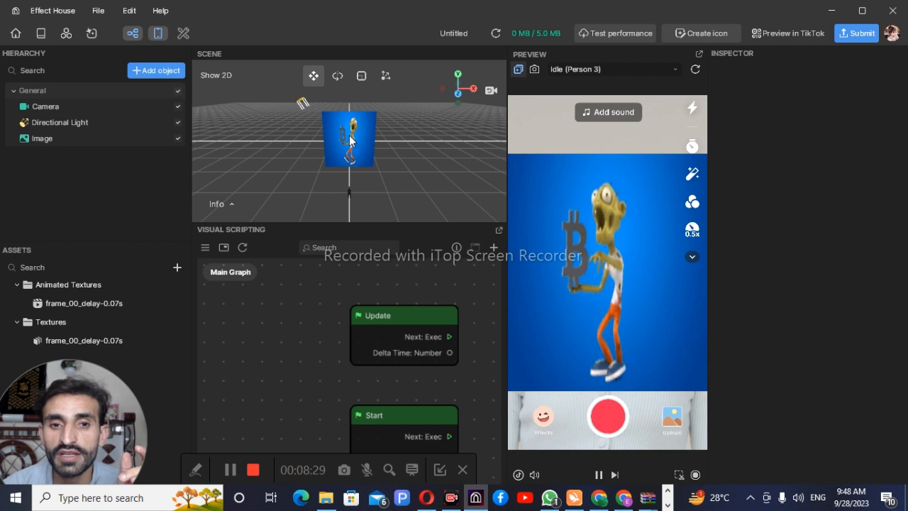
{"action": "left_click", "coordinate": [350, 140]}
{"action": "mouse_move", "coordinate": [349, 152]}
{"action": "left_mouse_down"}
{"action": "mouse_move", "coordinate": [348, 162]}
{"action": "mouse_move", "coordinate": [348, 126]}
{"action": "mouse_move", "coordinate": [348, 142]}
{"action": "left_mouse_up"}
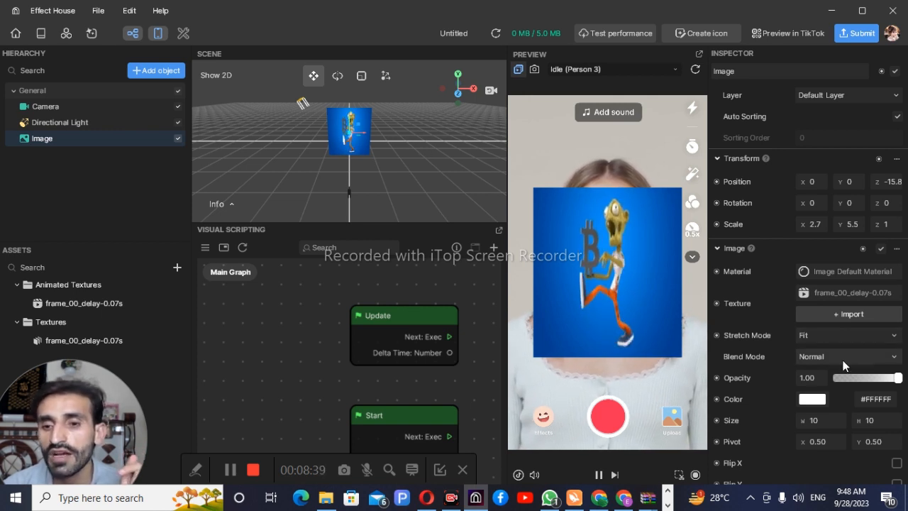
Step: Try the Darken and Multiply blend modes on the Image object
{"action": "left_click", "coordinate": [869, 356]}
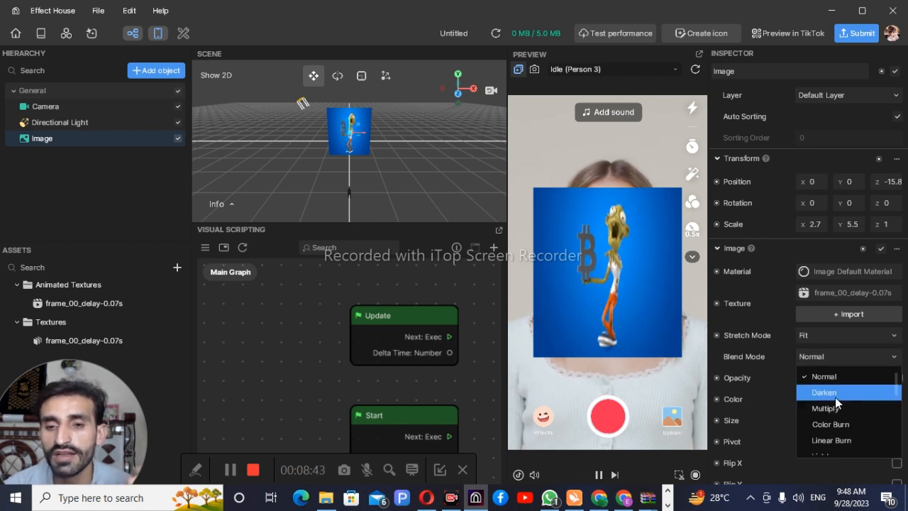
{"action": "left_click", "coordinate": [837, 389]}
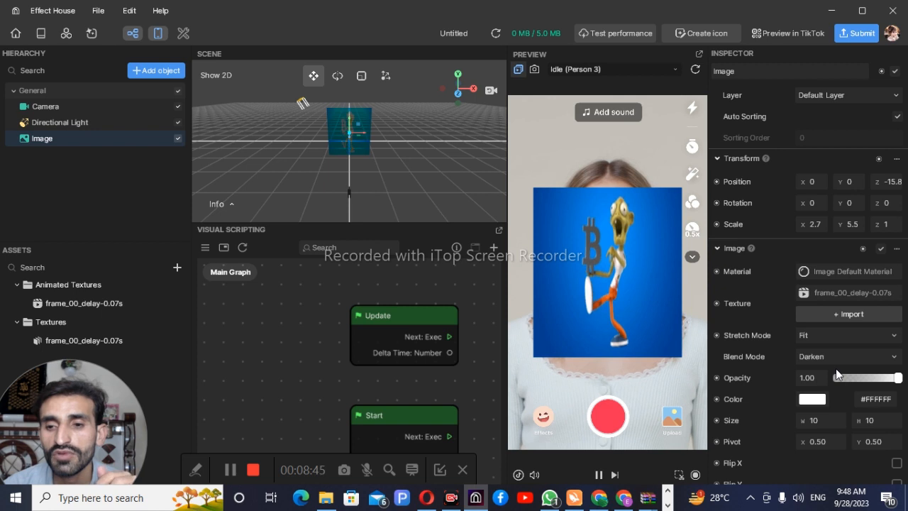
{"action": "left_click", "coordinate": [872, 354]}
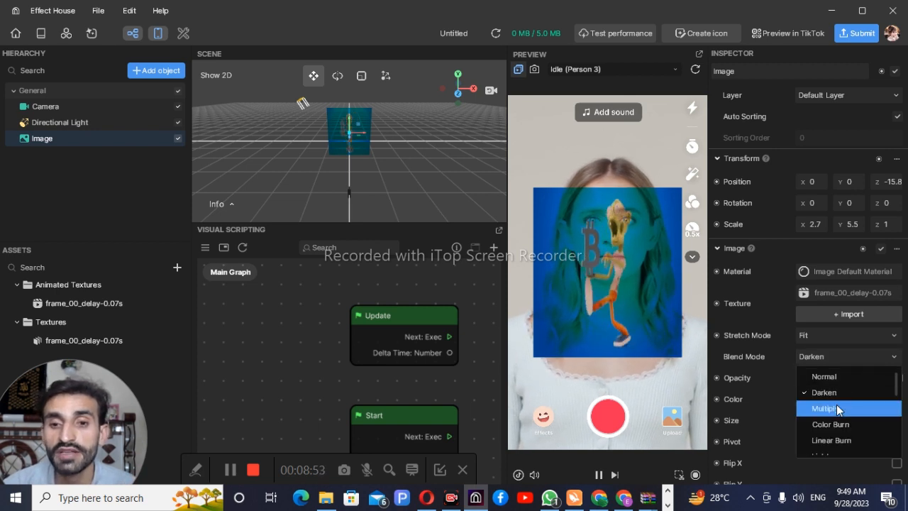
{"action": "left_click", "coordinate": [837, 408]}
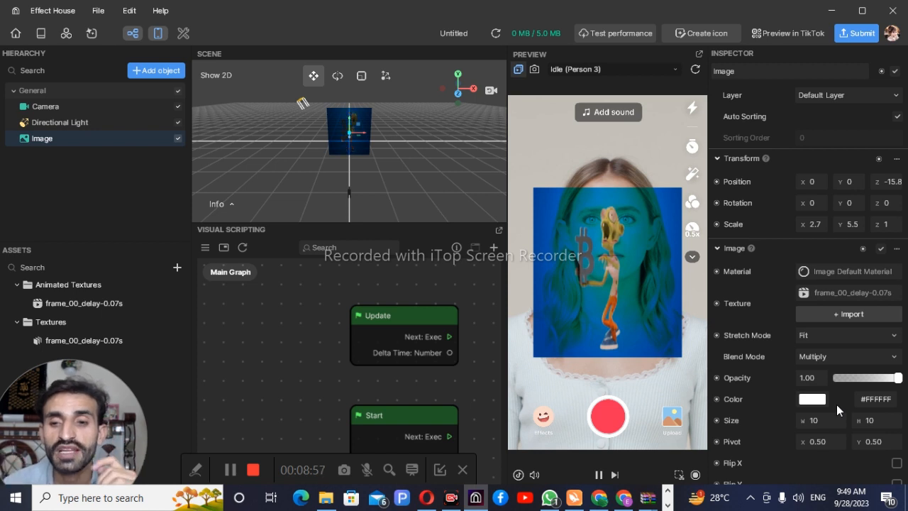
Step: Try the Color Burn and Hard Mix blend modes on the Image object
{"action": "left_click", "coordinate": [877, 358]}
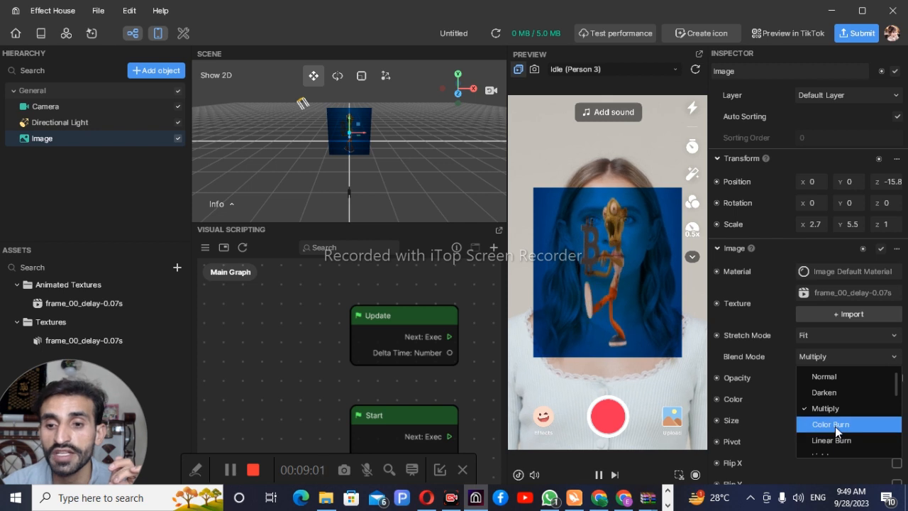
{"action": "left_click", "coordinate": [826, 426]}
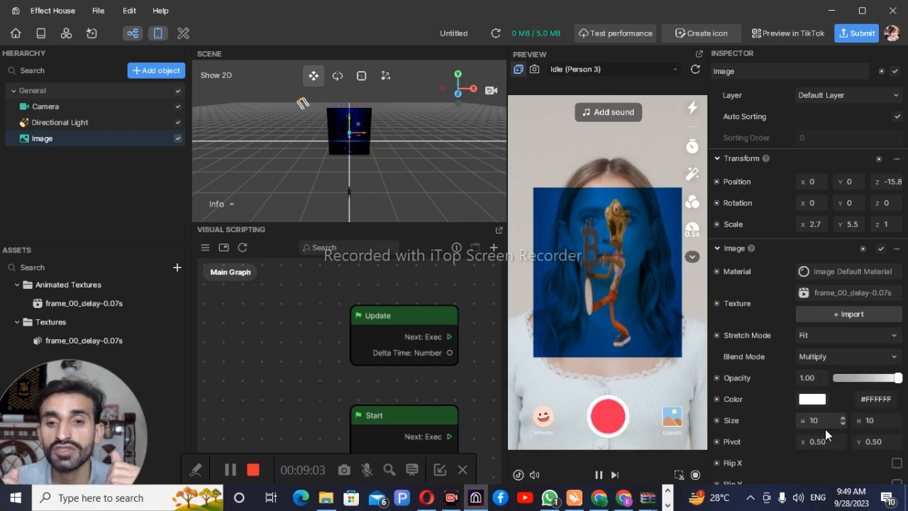
{"action": "left_click", "coordinate": [878, 356]}
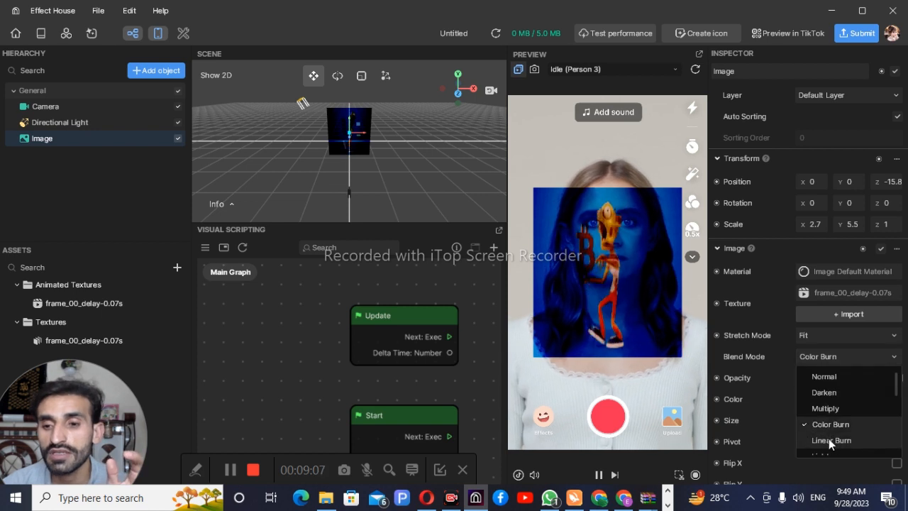
{"action": "scroll", "coordinate": [832, 440], "scroll_direction": "down", "scroll_amount": 3}
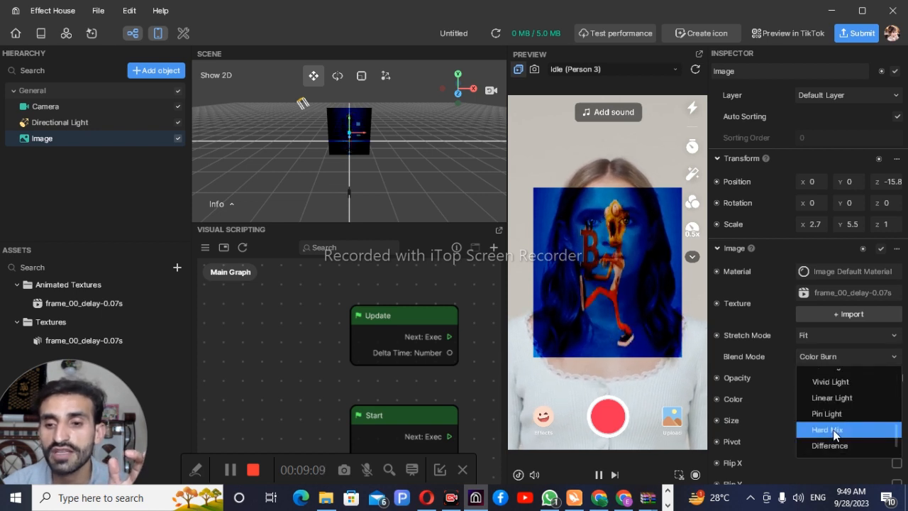
{"action": "left_click", "coordinate": [835, 431]}
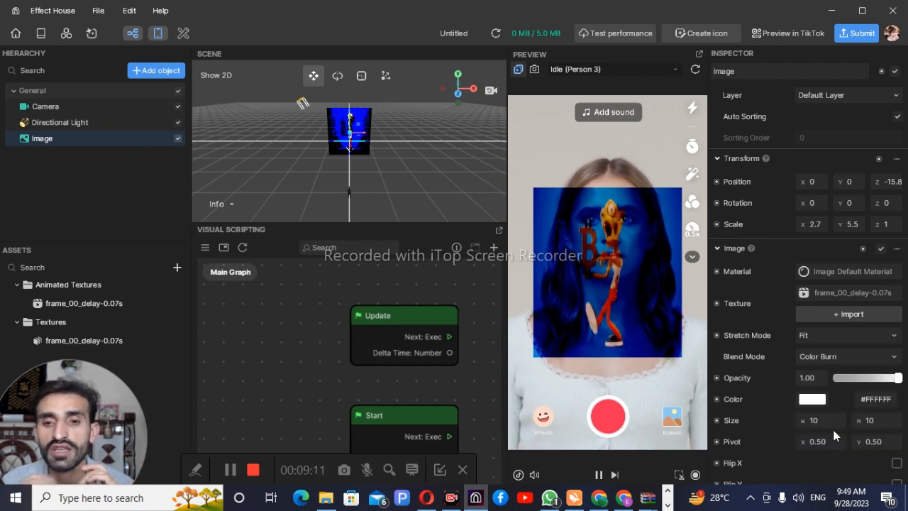
Step: Set the Image object's blend mode back to Multiply
{"action": "left_click", "coordinate": [890, 365]}
{"action": "scroll", "coordinate": [827, 393], "scroll_direction": "up", "scroll_amount": 5}
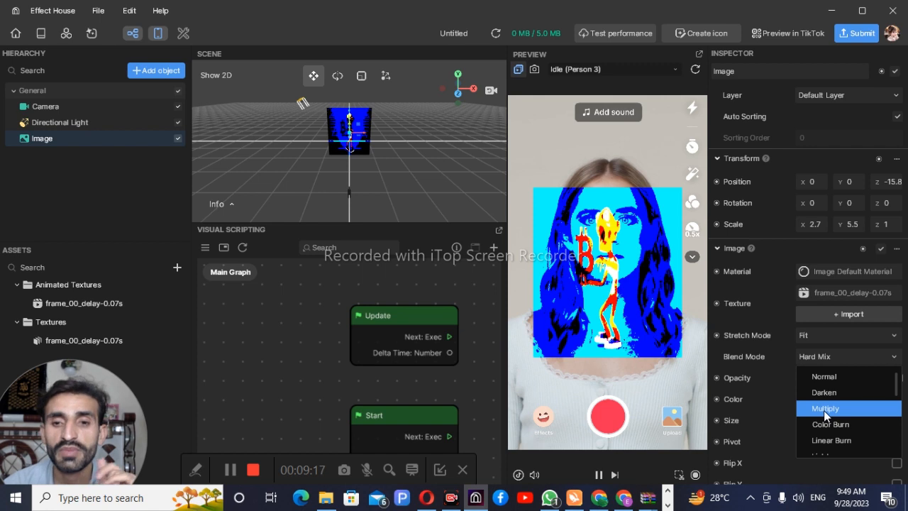
{"action": "left_click", "coordinate": [824, 410]}
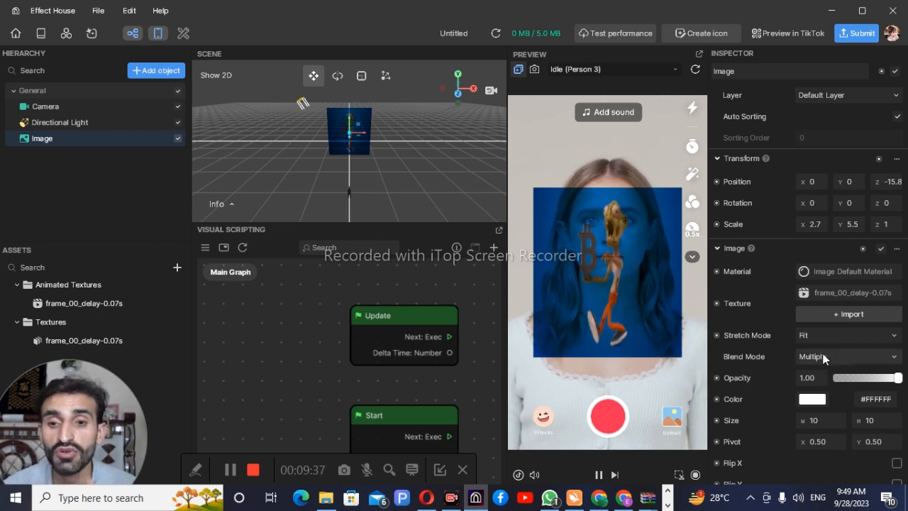
Step: Move the image down in the 3D scene to about X 0.86, Y -16.4, Z -11, below the person's face
{"action": "scroll", "coordinate": [749, 372], "scroll_direction": "down", "scroll_amount": 3}
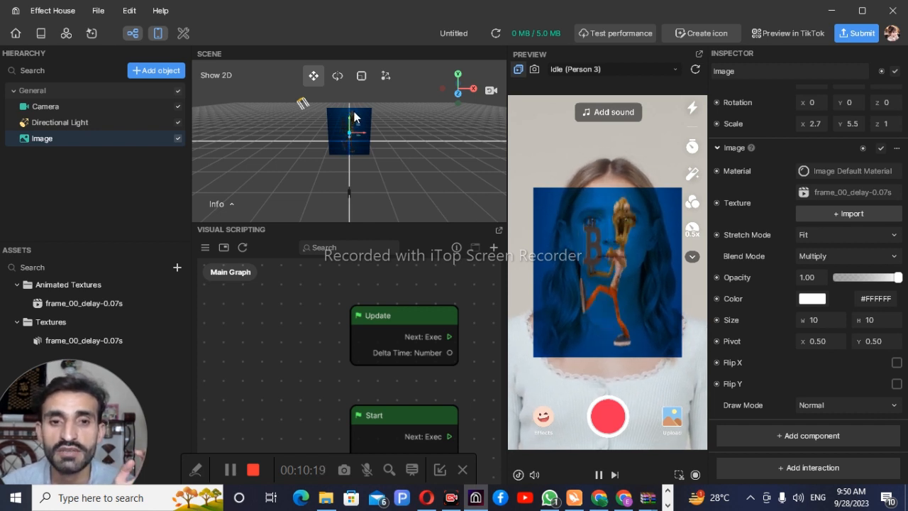
{"action": "left_click", "coordinate": [354, 169]}
{"action": "left_click", "coordinate": [350, 134]}
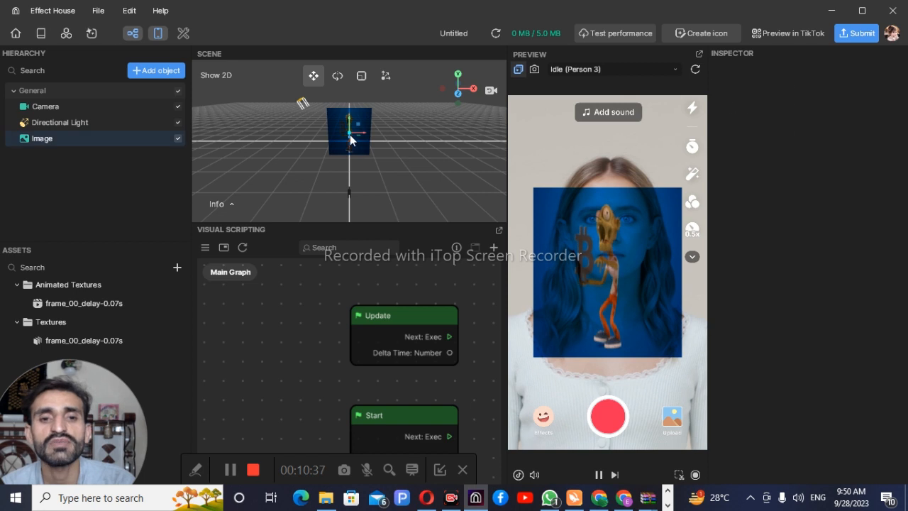
{"action": "left_click_drag", "start_coordinate": [350, 134], "coordinate": [369, 144]}
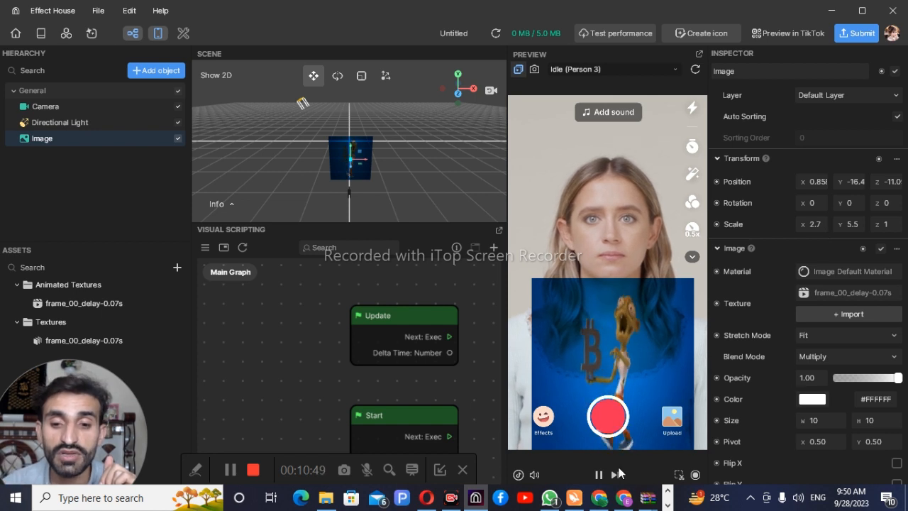
Step: Switch to File Explorer, look through the PNG frames in the gig folder on Local Disk (E:), and return to Effect House
{"action": "mouse_move", "coordinate": [325, 497]}
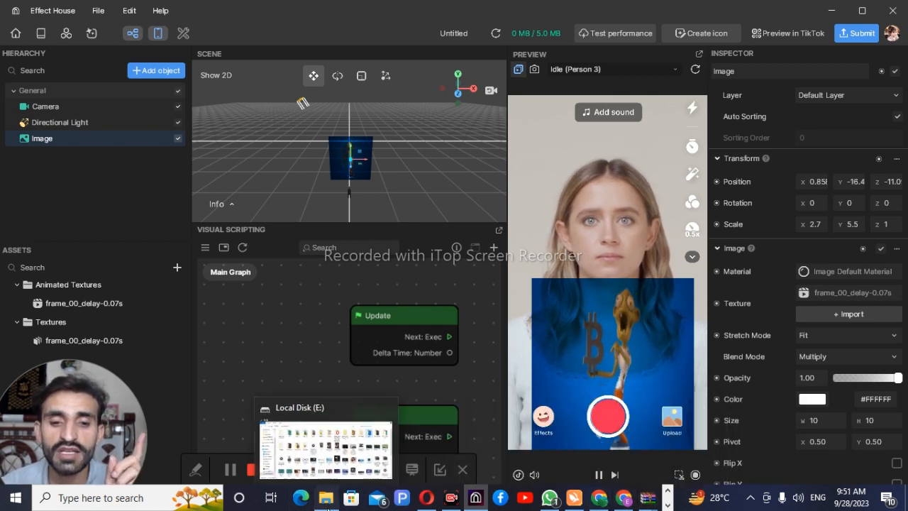
{"action": "left_click", "coordinate": [402, 446]}
{"action": "double_click", "coordinate": [735, 146]}
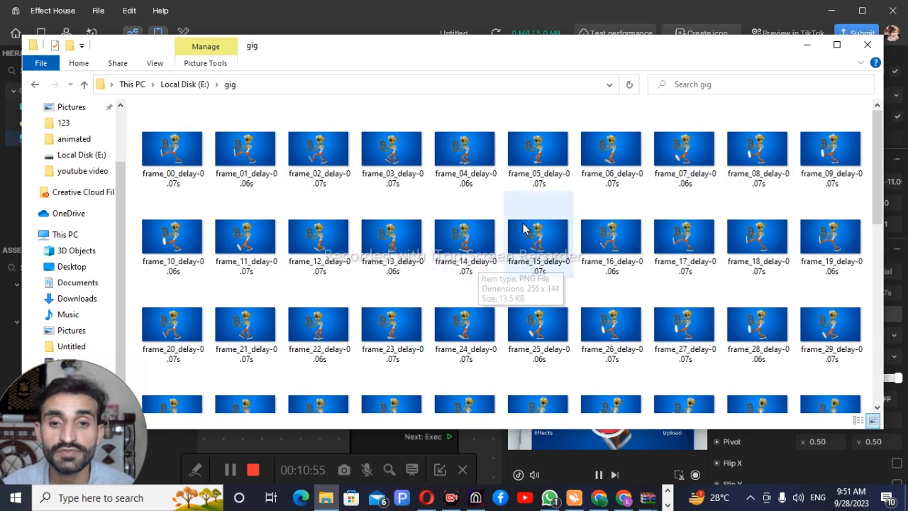
{"action": "scroll", "coordinate": [523, 227], "scroll_direction": "down", "scroll_amount": 5}
{"action": "scroll", "coordinate": [523, 227], "scroll_direction": "down", "scroll_amount": 3}
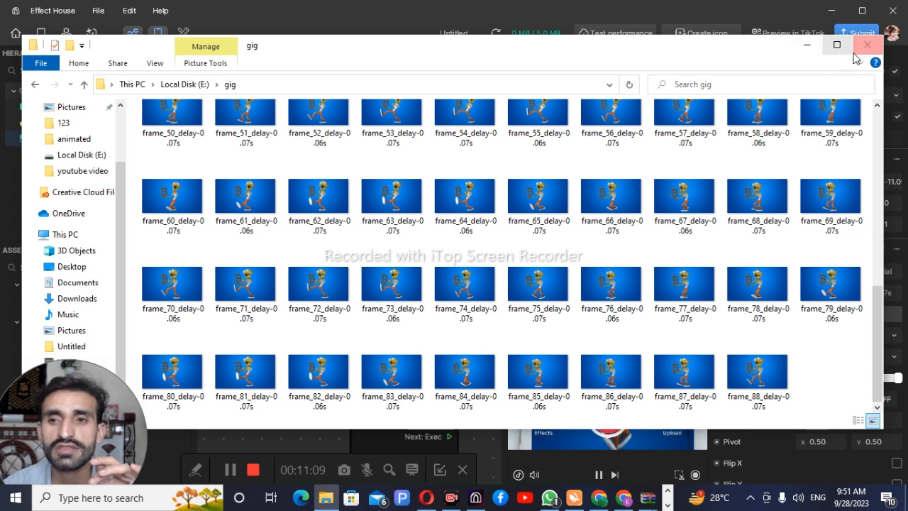
{"action": "left_click", "coordinate": [807, 46]}
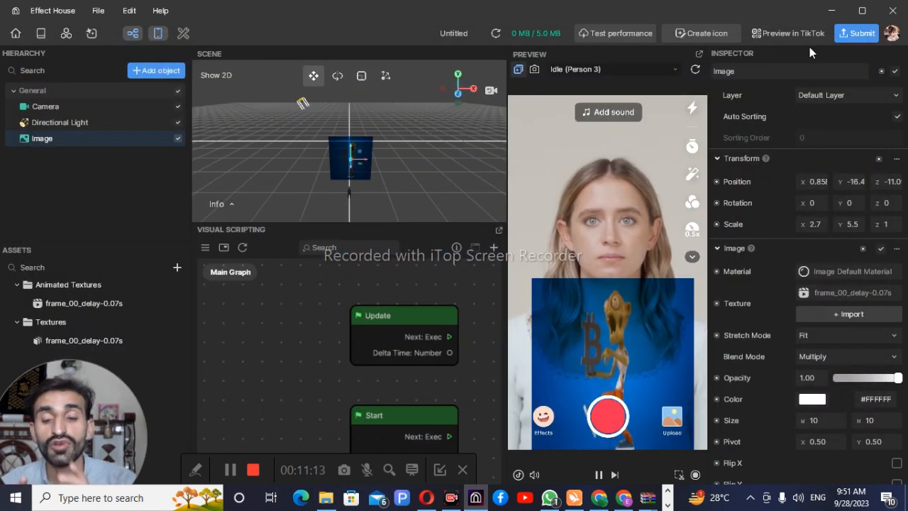